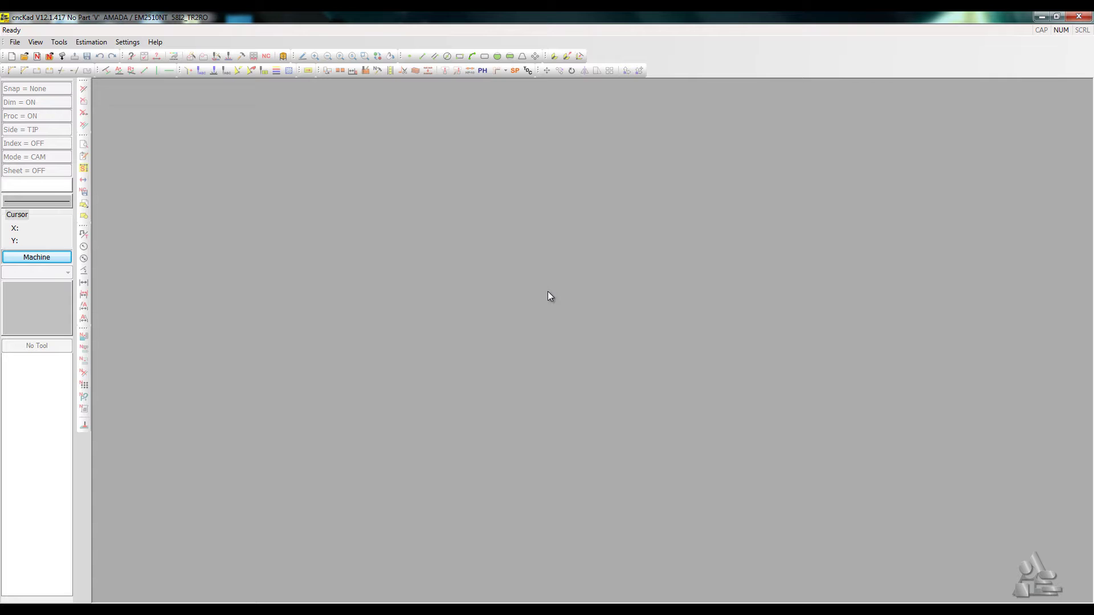
Step: Start a new part for the AMADA EM2510NT machine and save it as Ex1.DFT
click(12, 56)
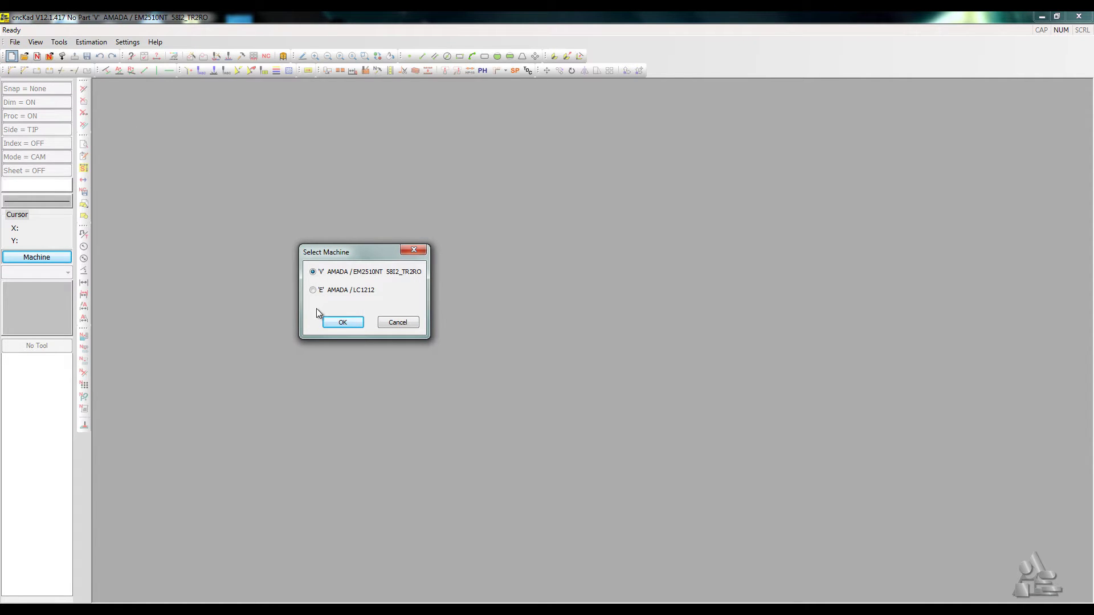
click(331, 322)
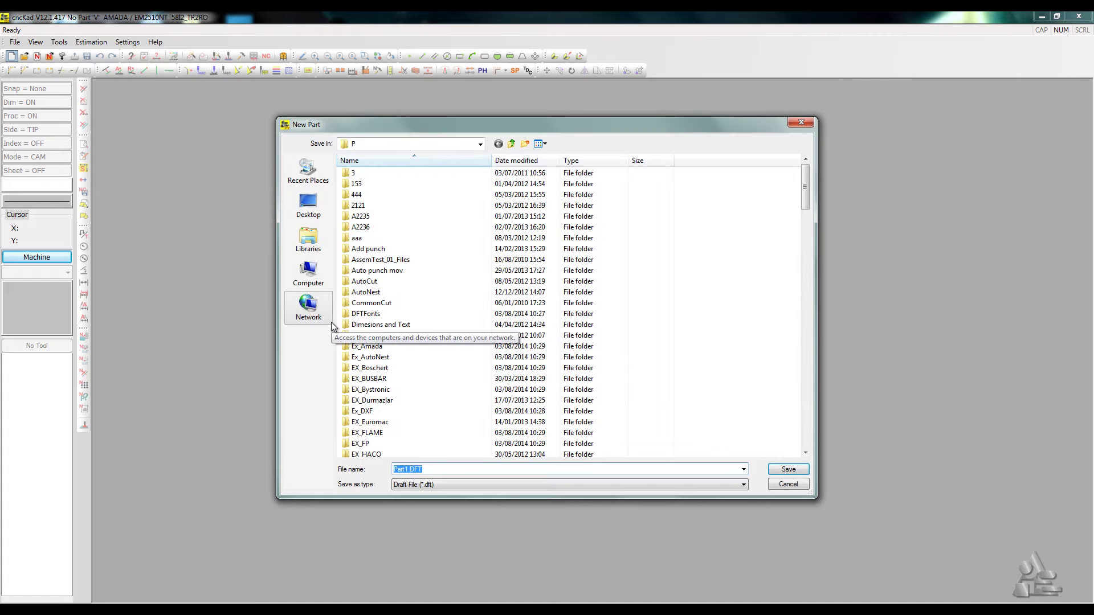
text(Ex1)
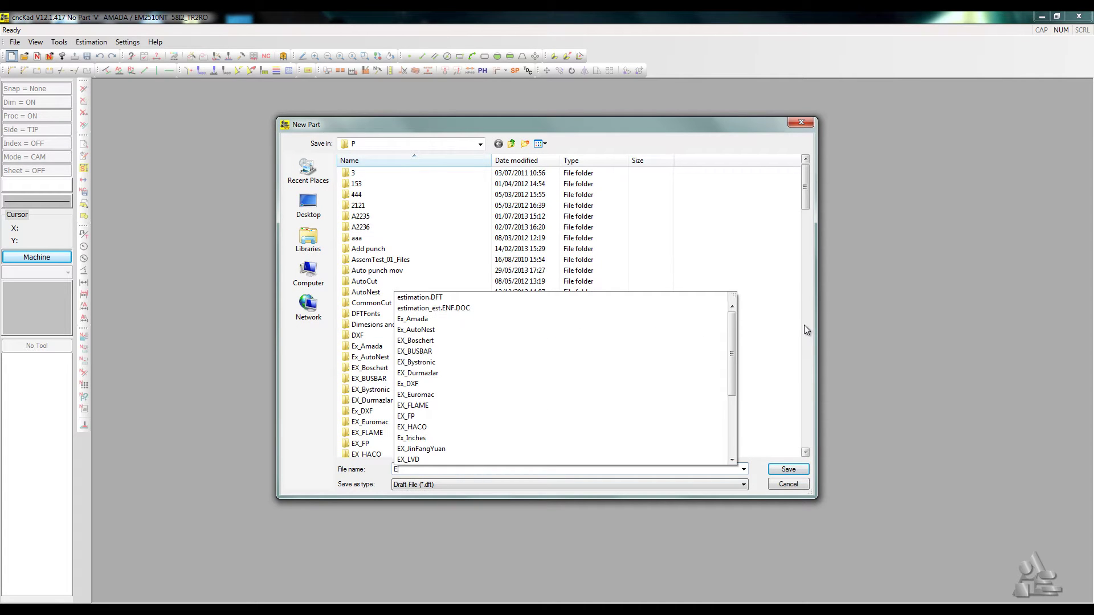
click(776, 472)
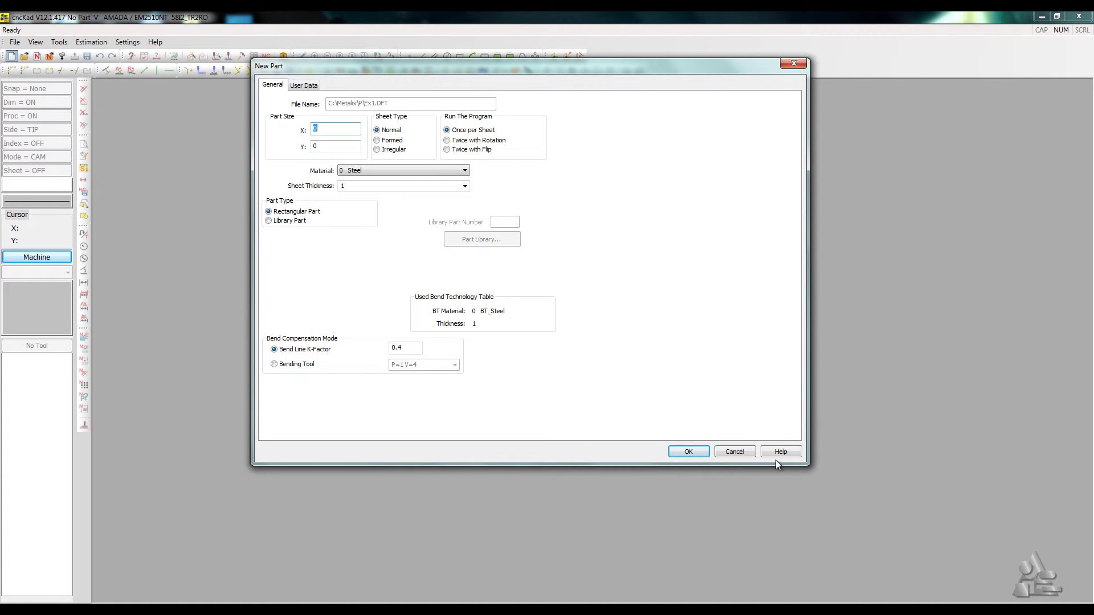
Step: Set the part size to 300 × 250 mm
text(300)
click(343, 144)
text(25)
click(688, 453)
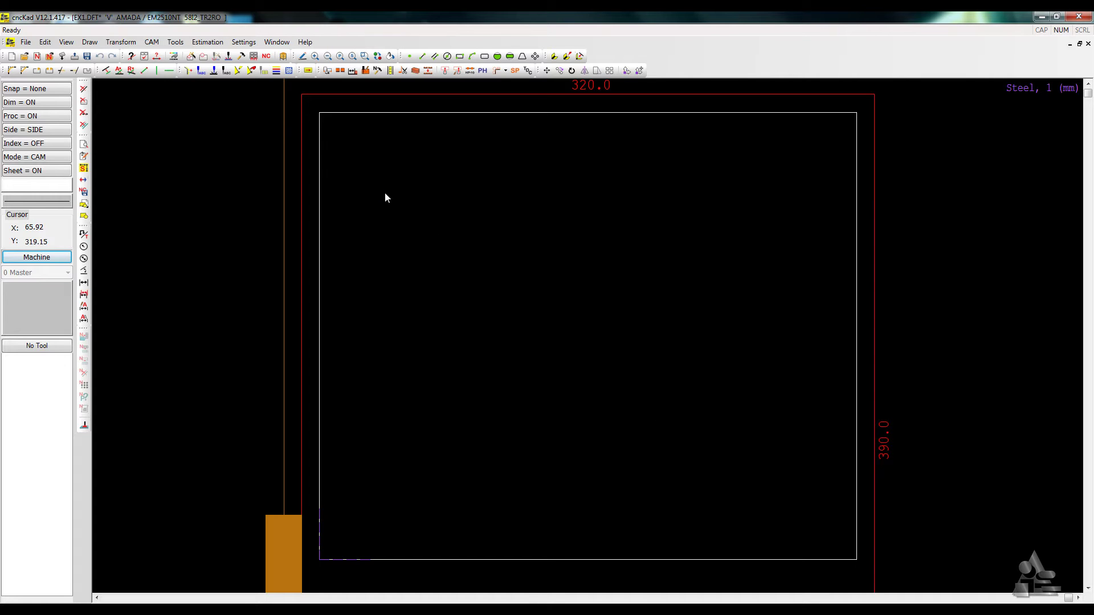
Step: Place a vertical help line through the top-edge midpoint and a horizontal one through the left-edge midpoint
click(145, 71)
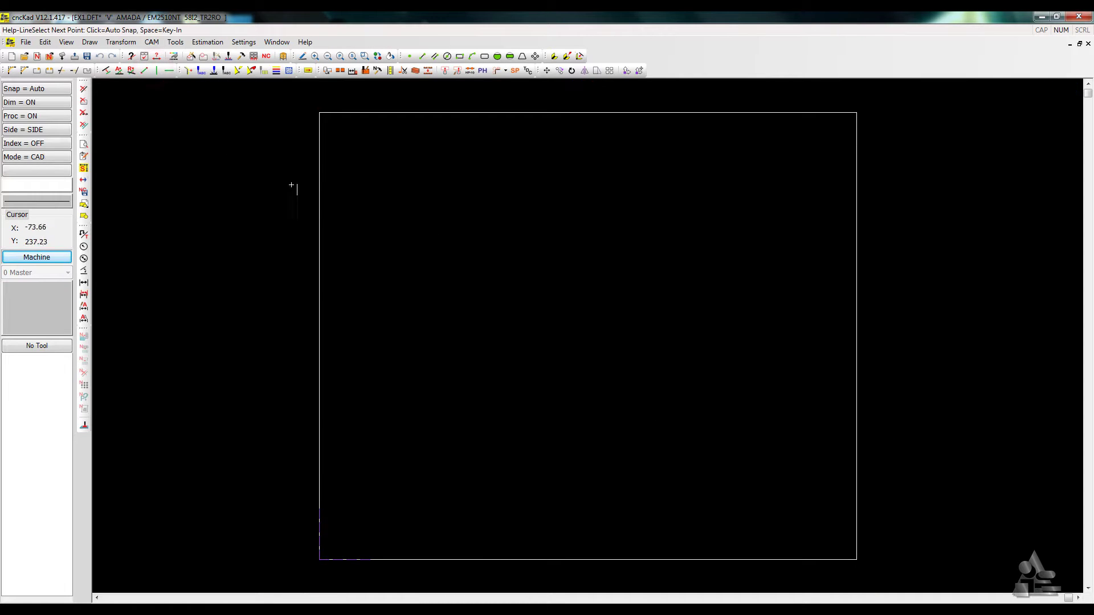
click(592, 117)
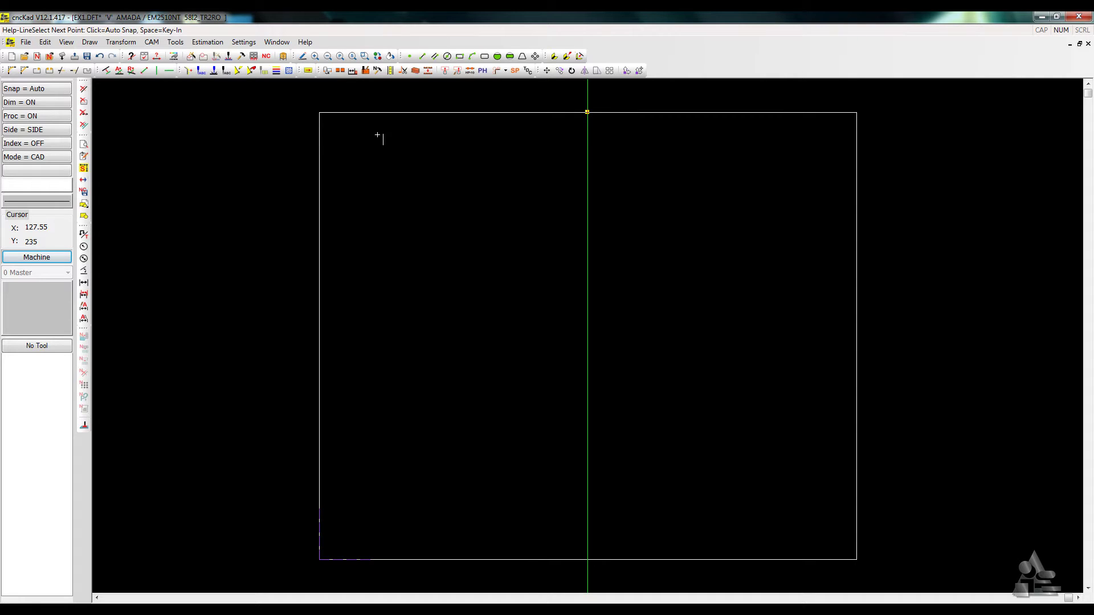
click(167, 70)
click(331, 342)
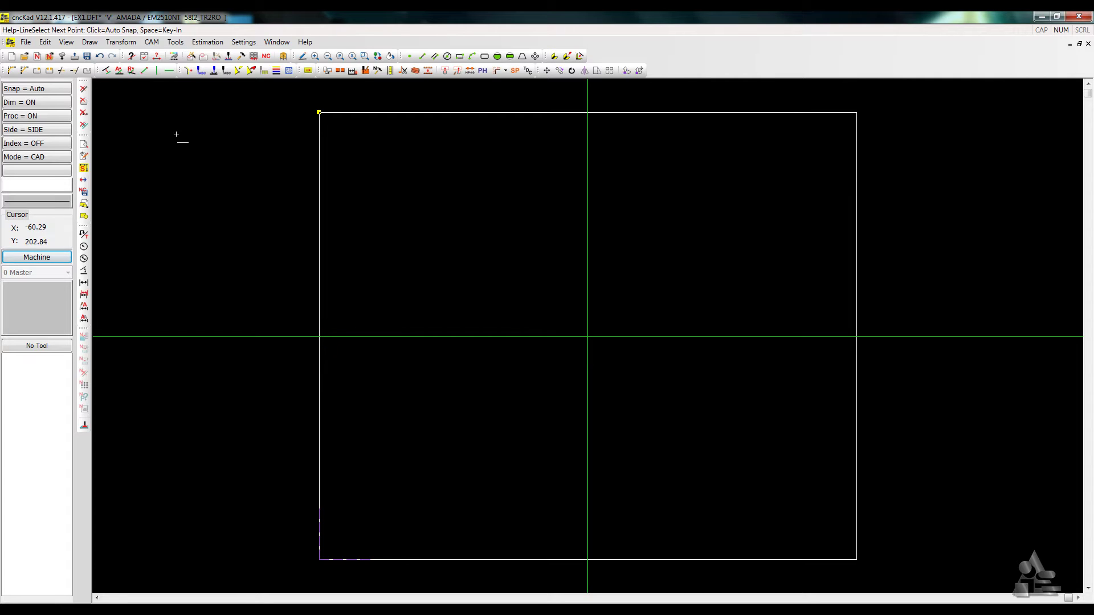
click(106, 70)
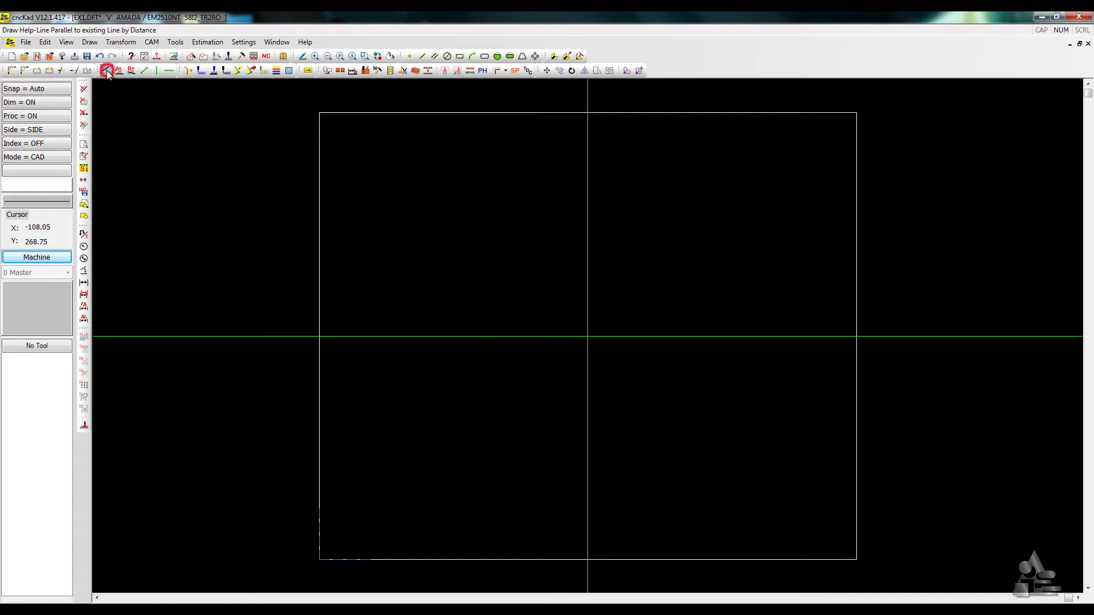
Step: Add parallel help lines 80 mm left and right of the vertical centre line
click(106, 71)
text(80)
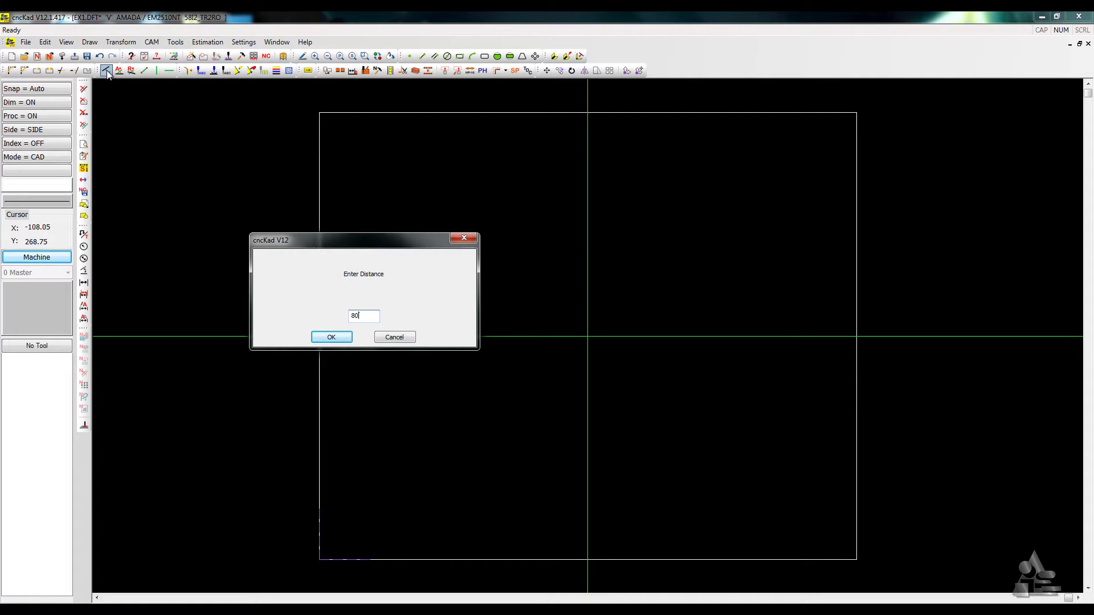
click(332, 337)
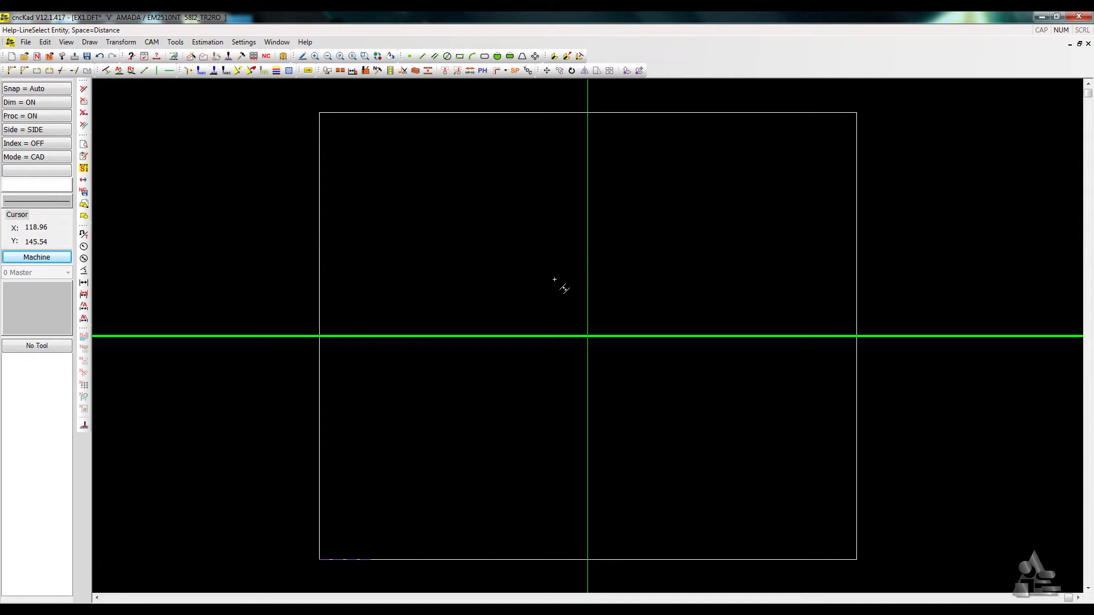
click(579, 246)
key(space)
click(600, 258)
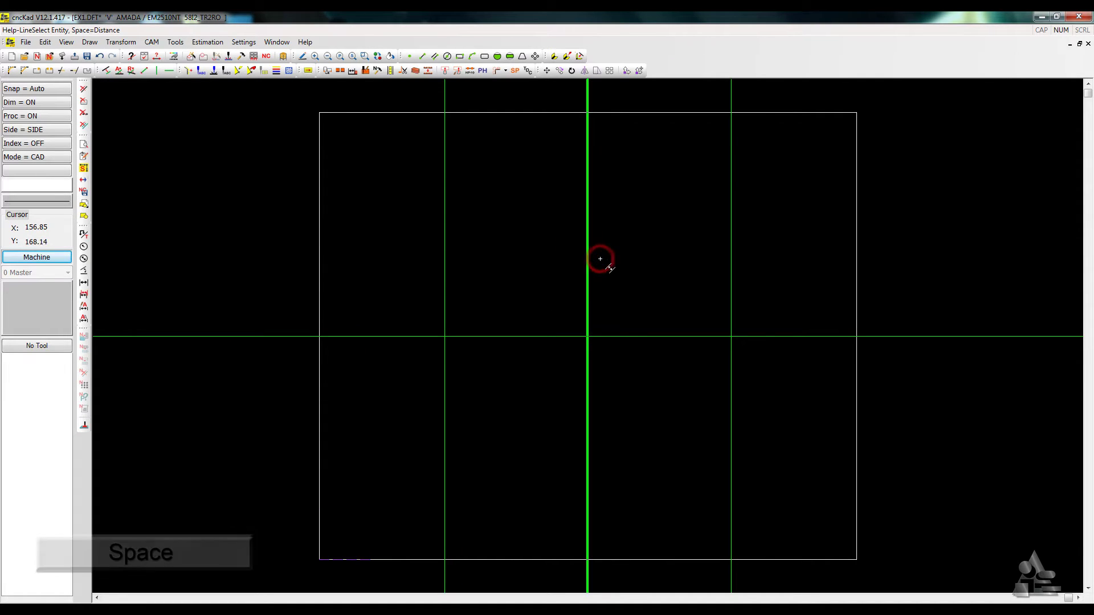
Step: Add parallel help lines 50 mm above and below the horizontal centre line
key(space)
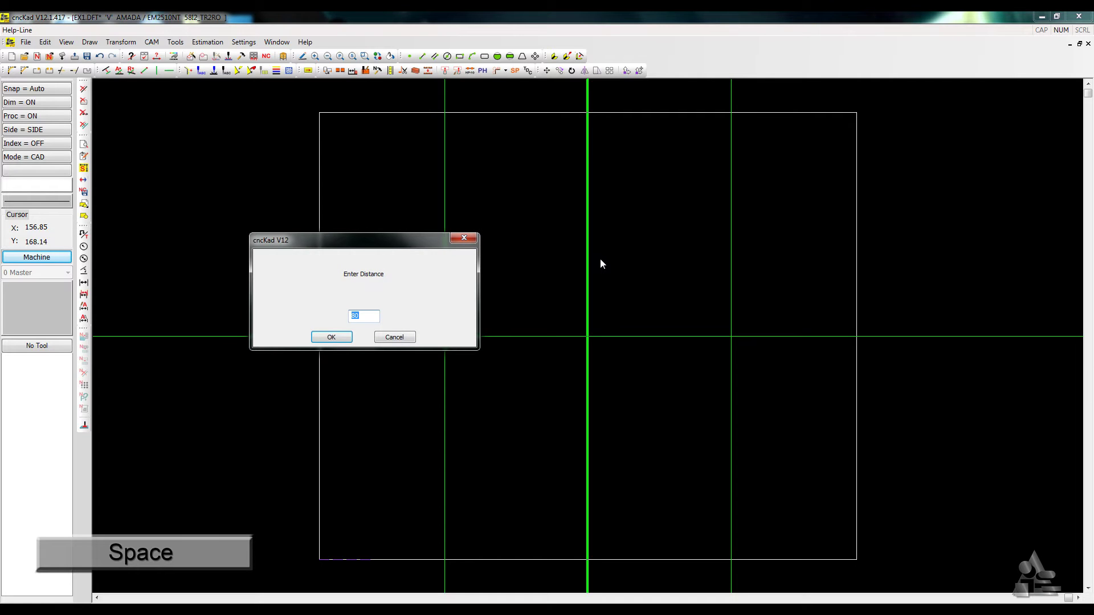
text(50)
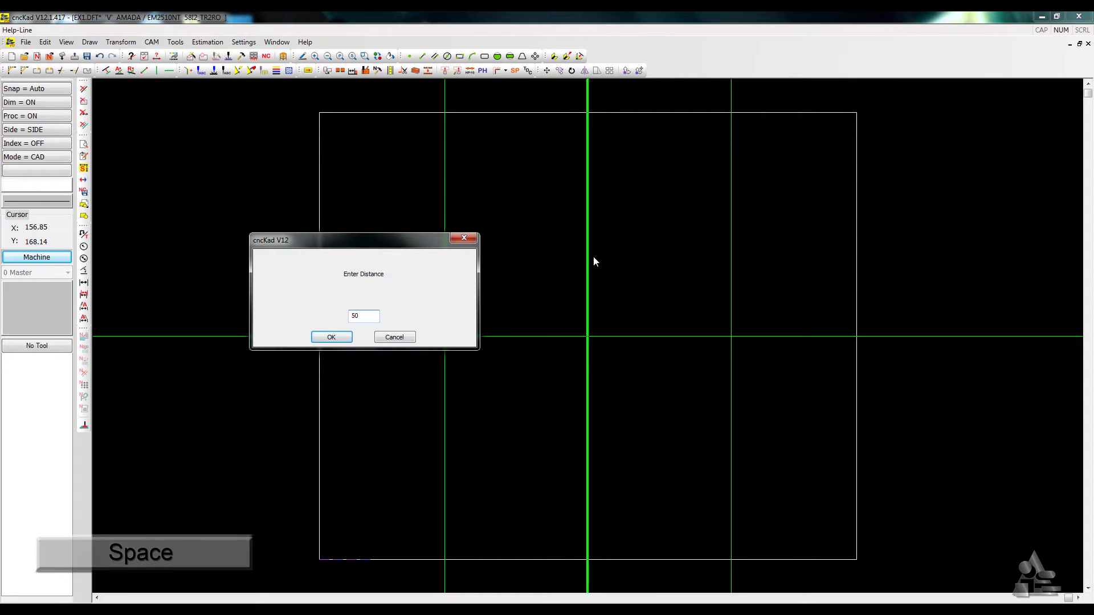
click(331, 337)
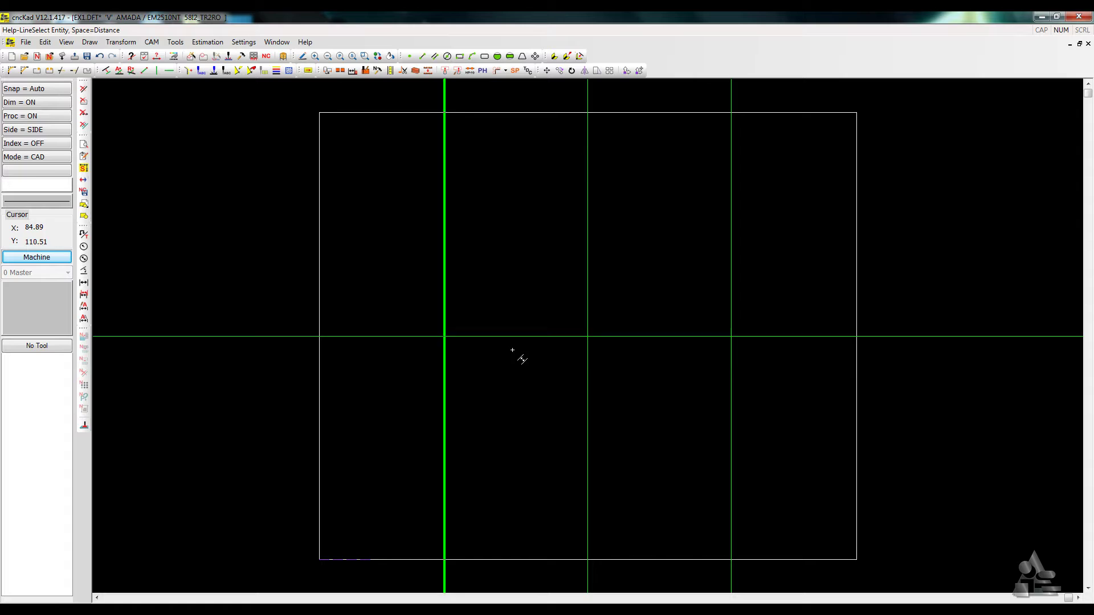
click(527, 329)
click(529, 344)
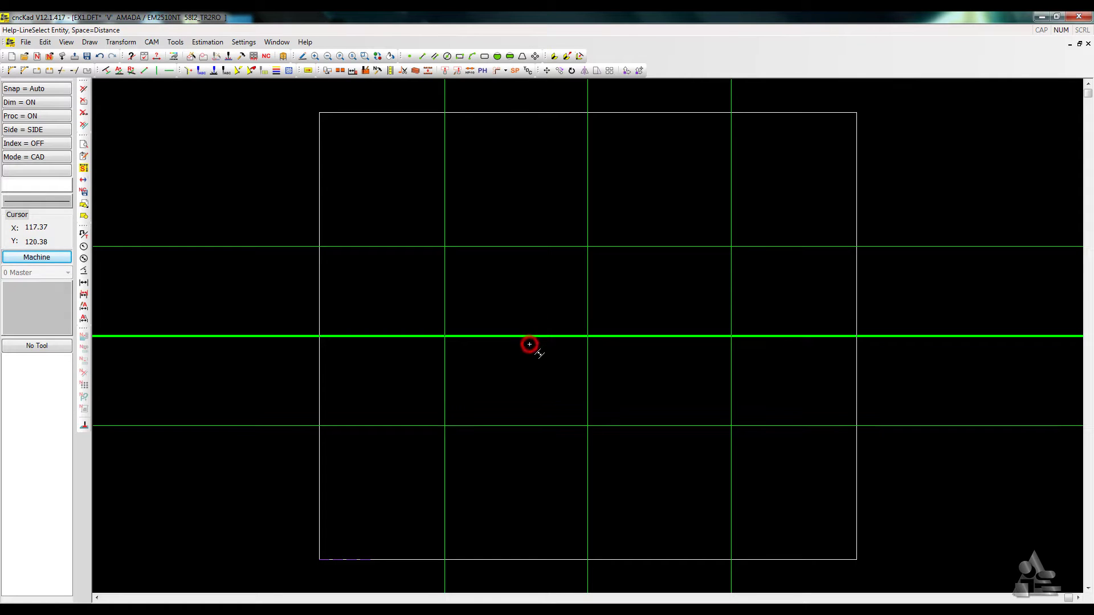
Step: Draw a closed rectangle through the four inner help-line crossings
click(422, 56)
click(448, 245)
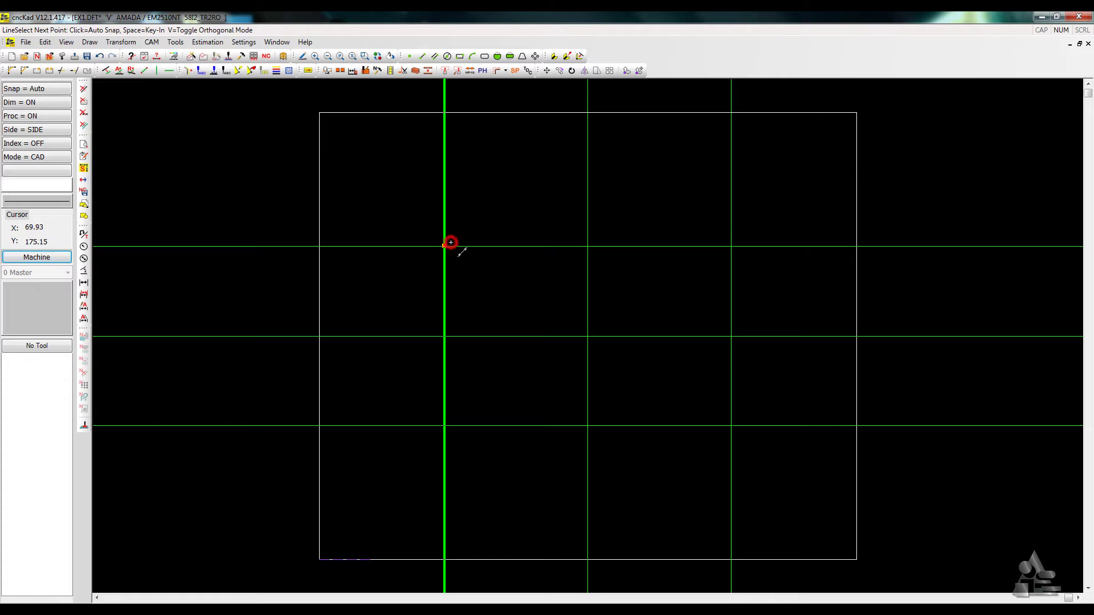
click(724, 242)
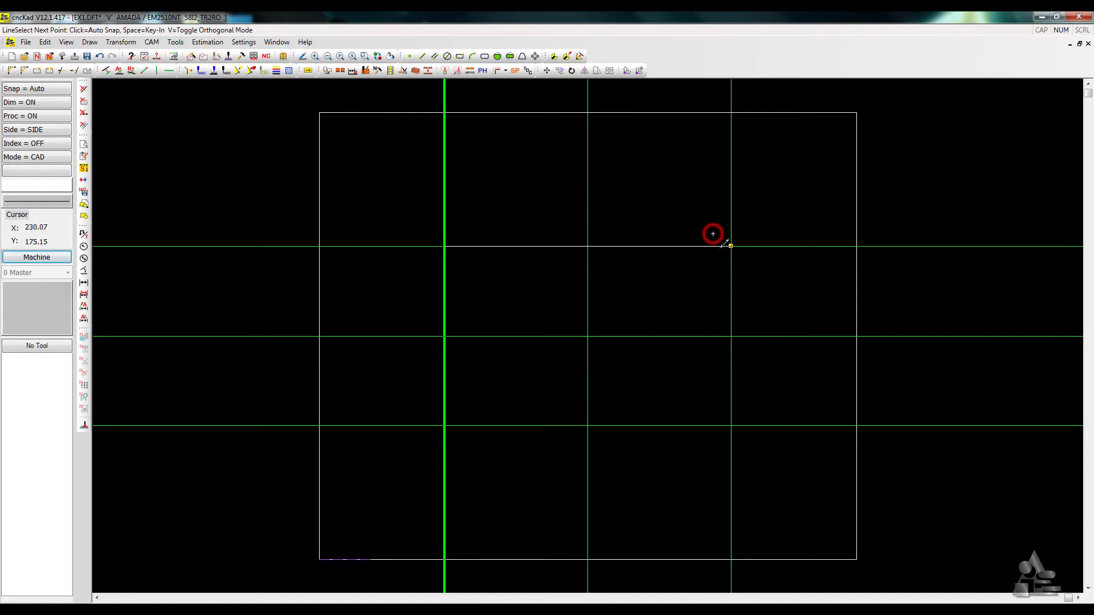
click(741, 435)
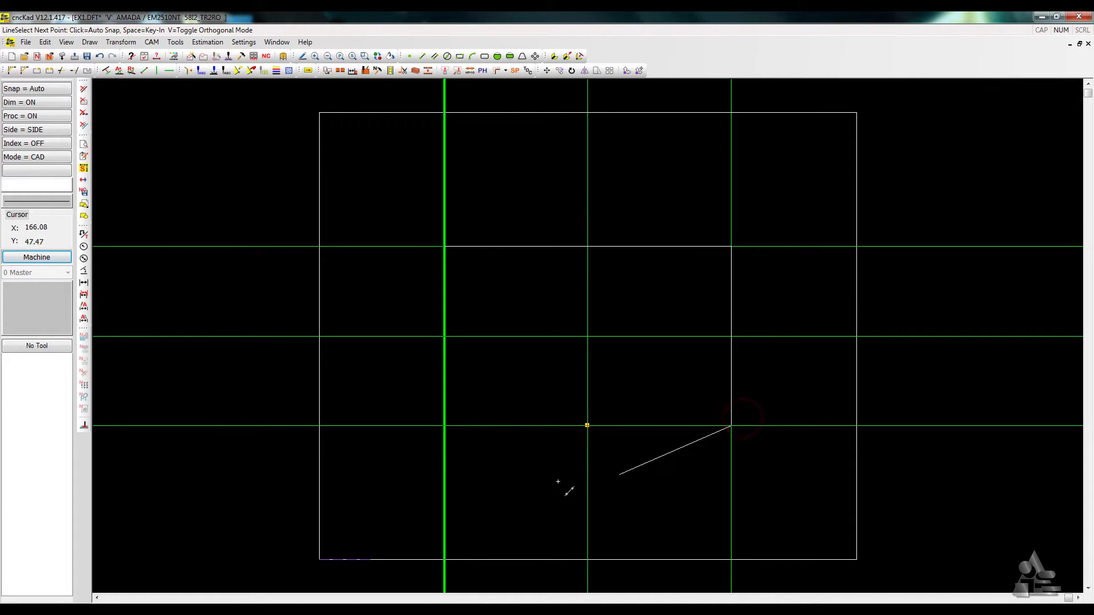
click(454, 436)
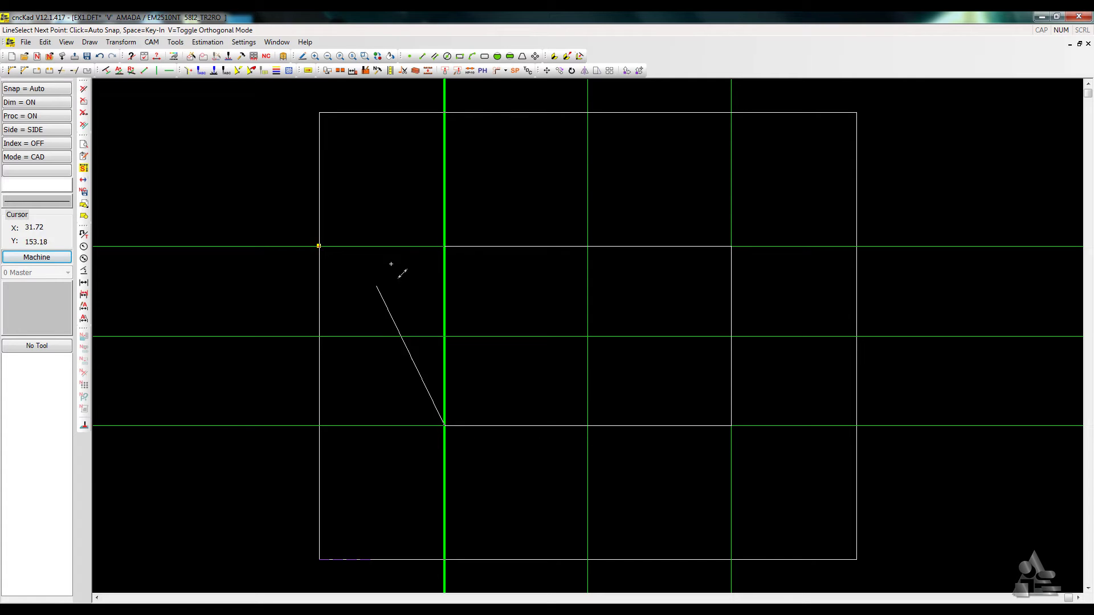
click(450, 252)
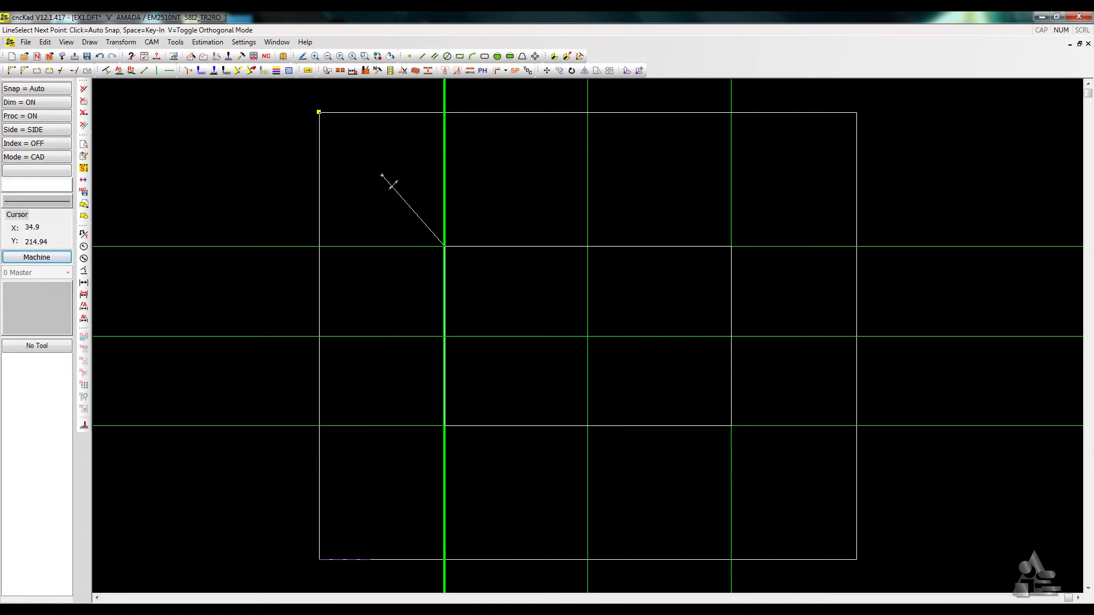
key(Escape)
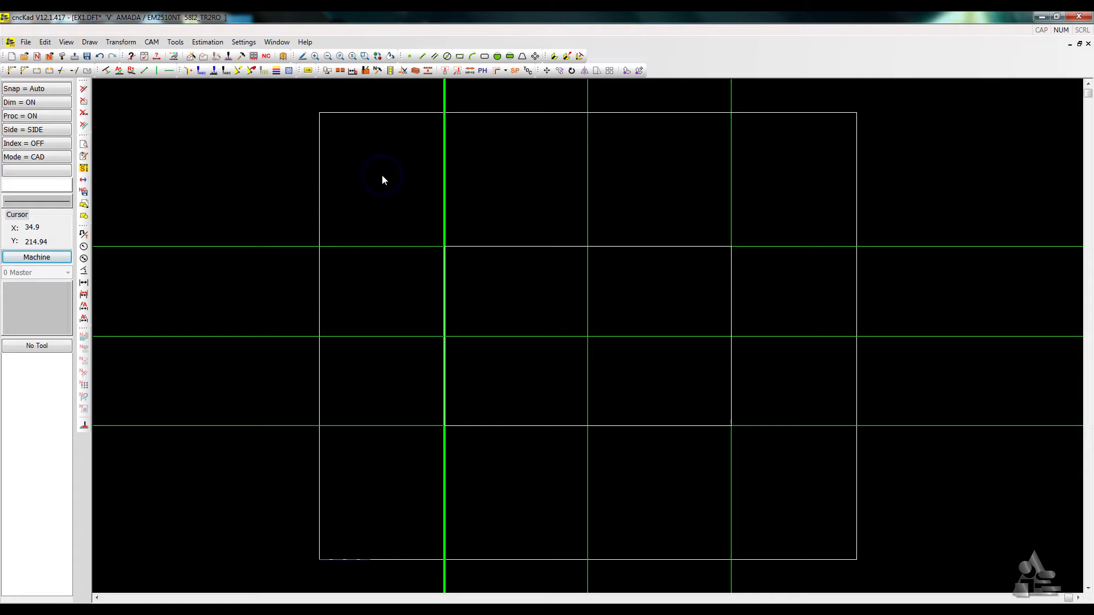
Step: Delete all help lines
click(84, 129)
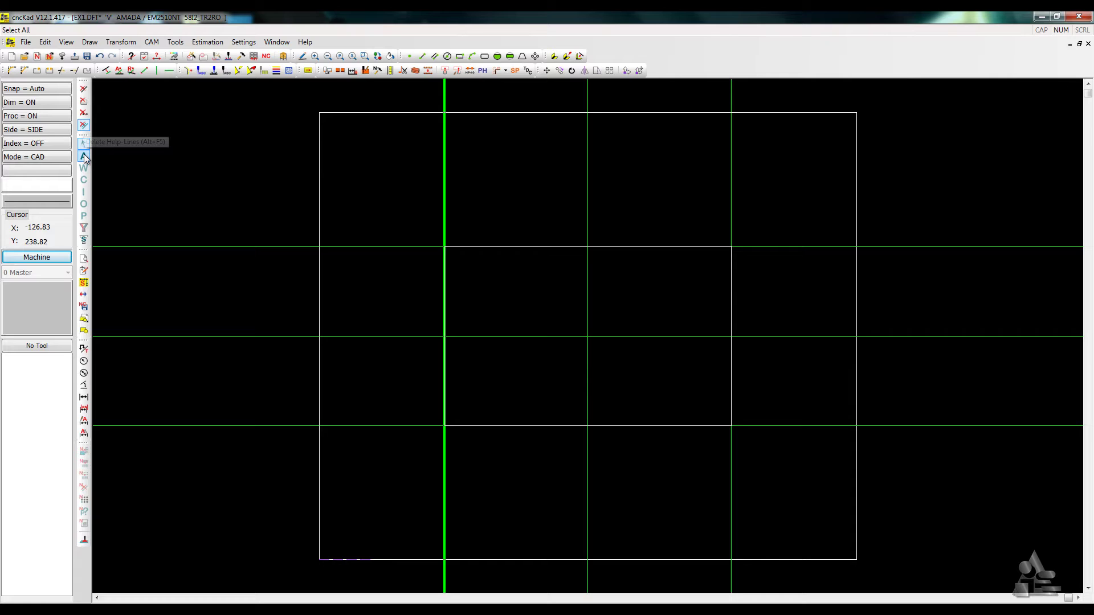
click(83, 154)
key(Return)
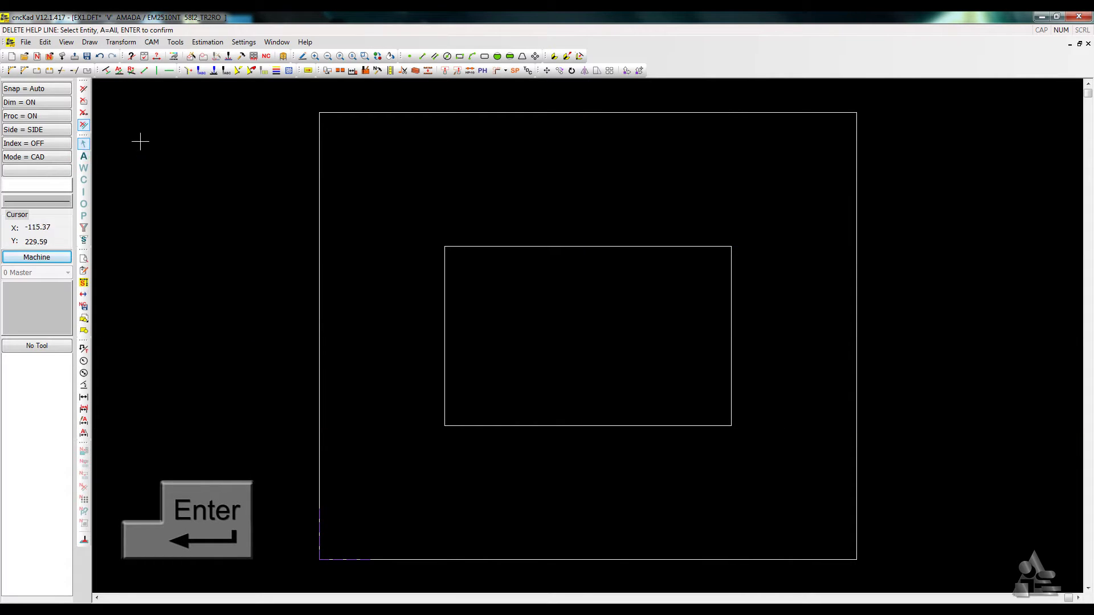
Step: Place 20 × 20 rectangular notches on the top-left, top-right, bottom-right and bottom-left corners
click(87, 71)
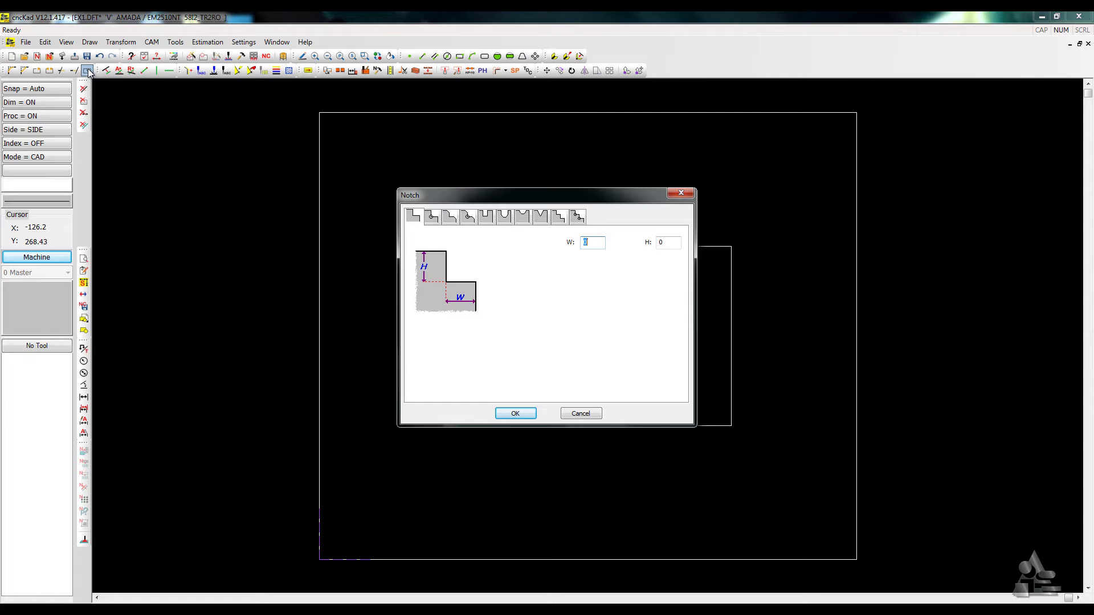
text(20)
key(Tab)
text(20)
click(515, 414)
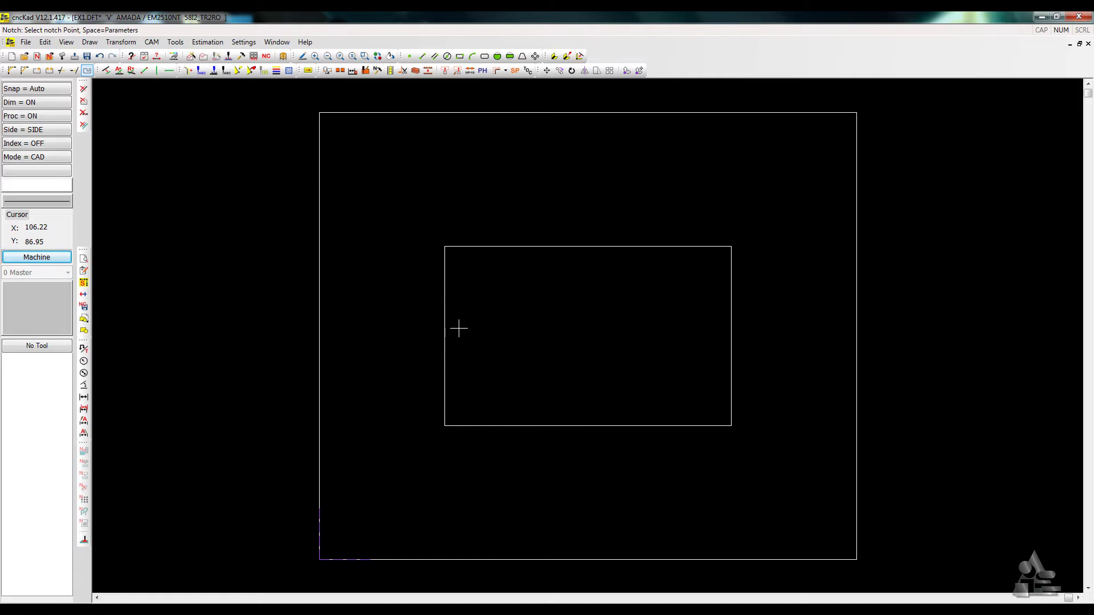
click(328, 121)
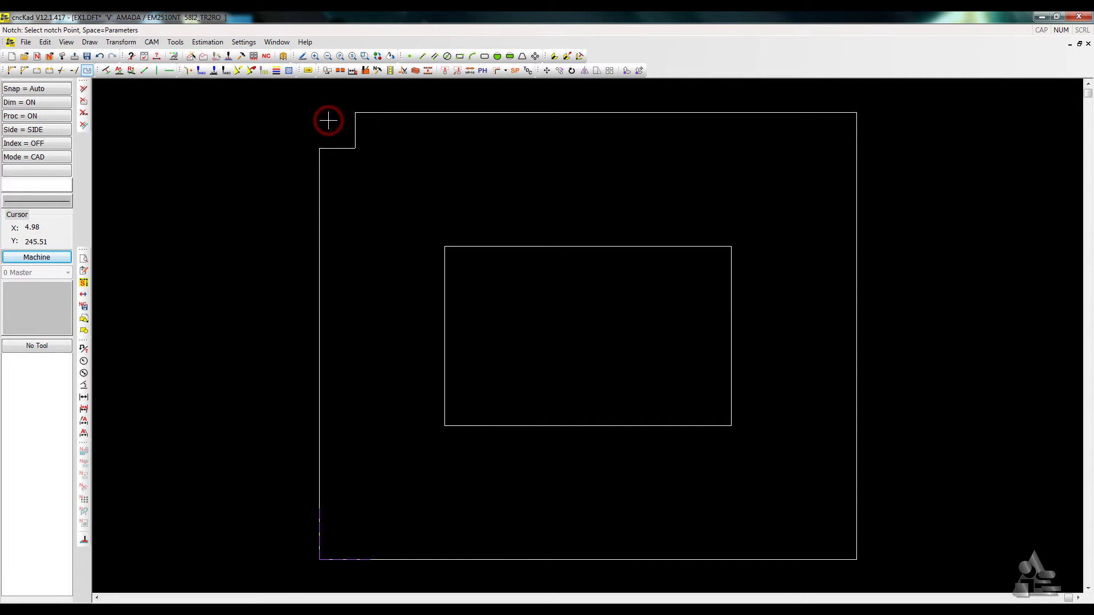
click(848, 120)
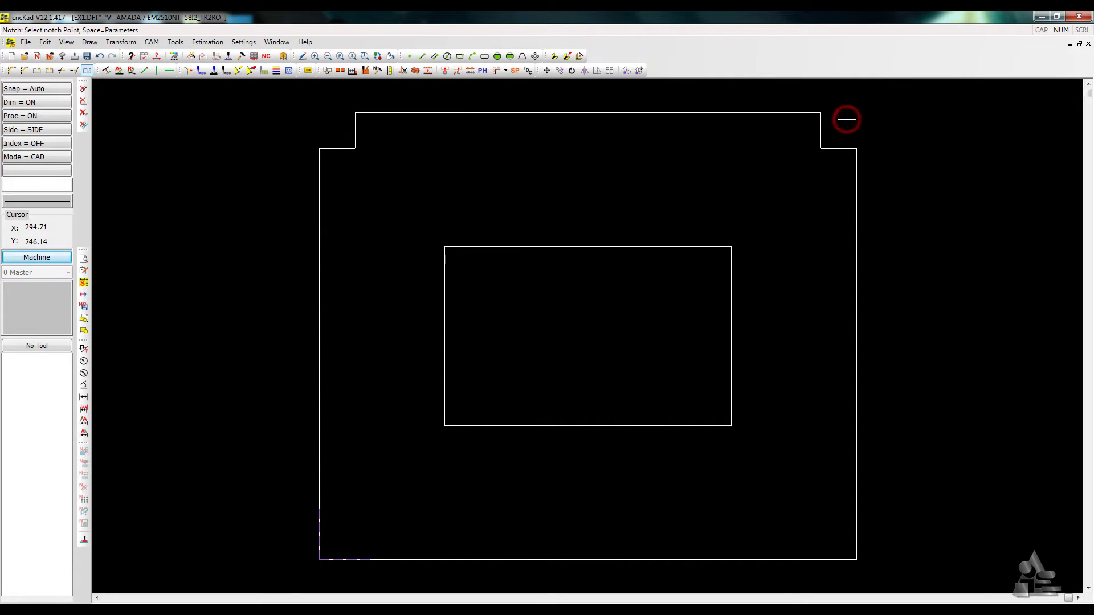
click(835, 537)
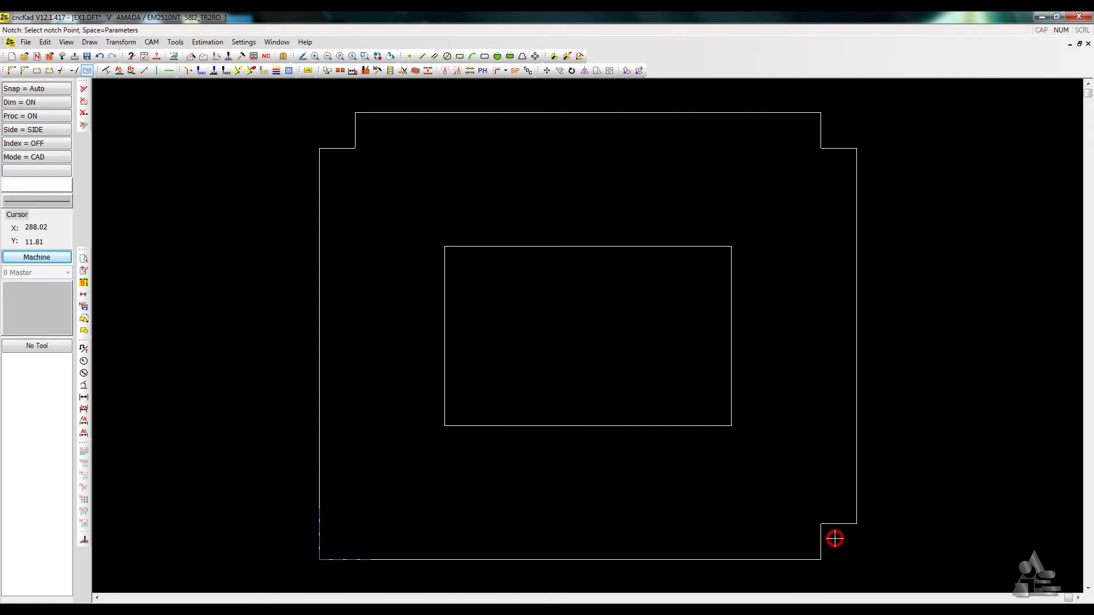
click(338, 538)
Step: Add help lines 10 mm outside the left, top, right and bottom edges of the central rectangle
click(108, 75)
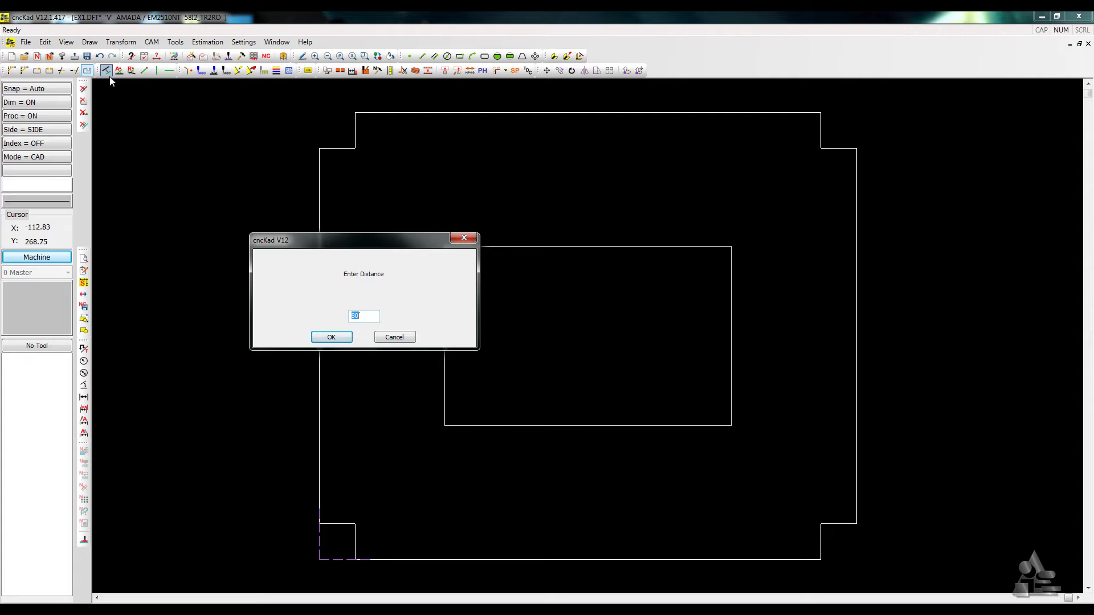
text(10)
click(332, 336)
click(427, 307)
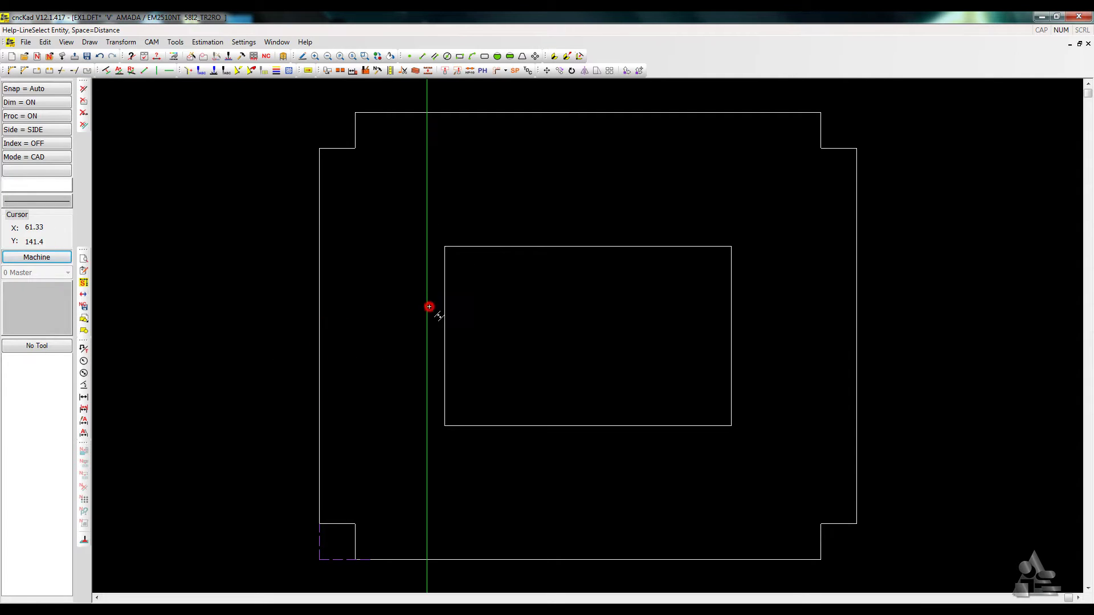
click(543, 235)
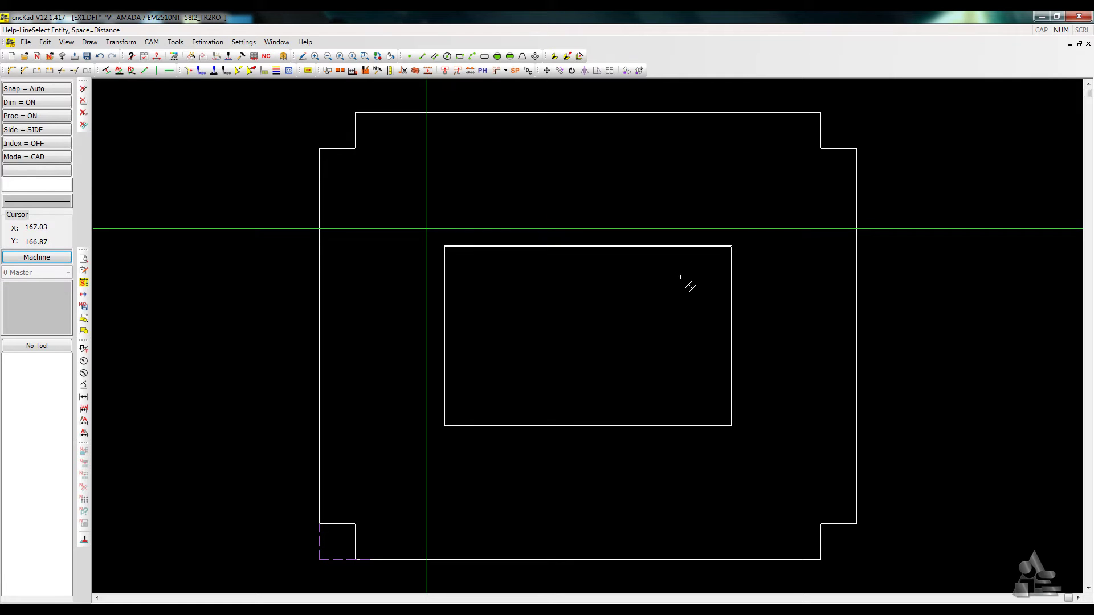
click(743, 306)
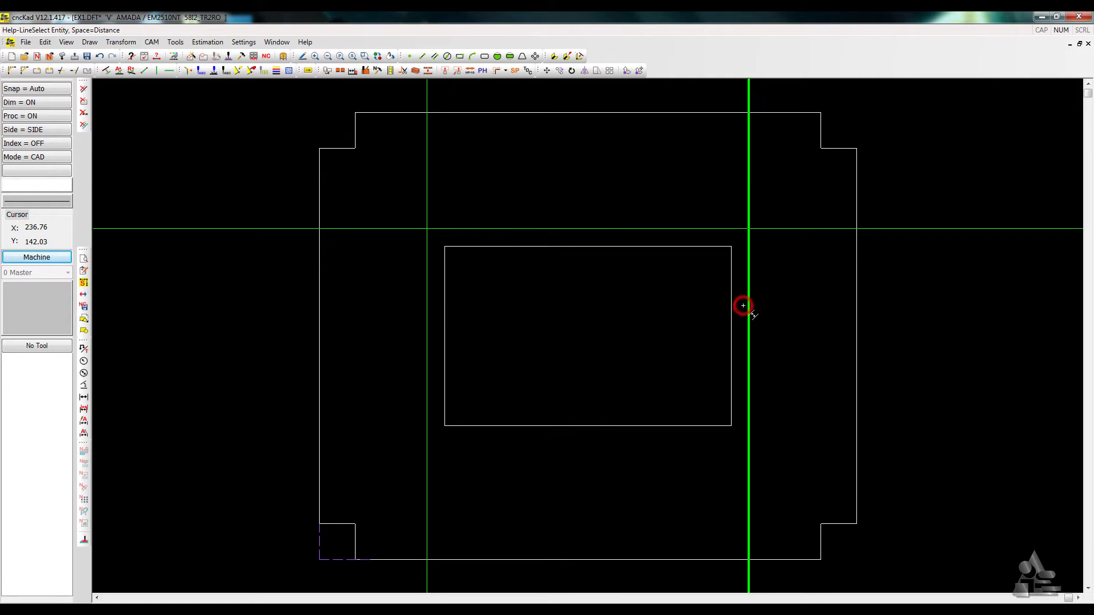
click(674, 434)
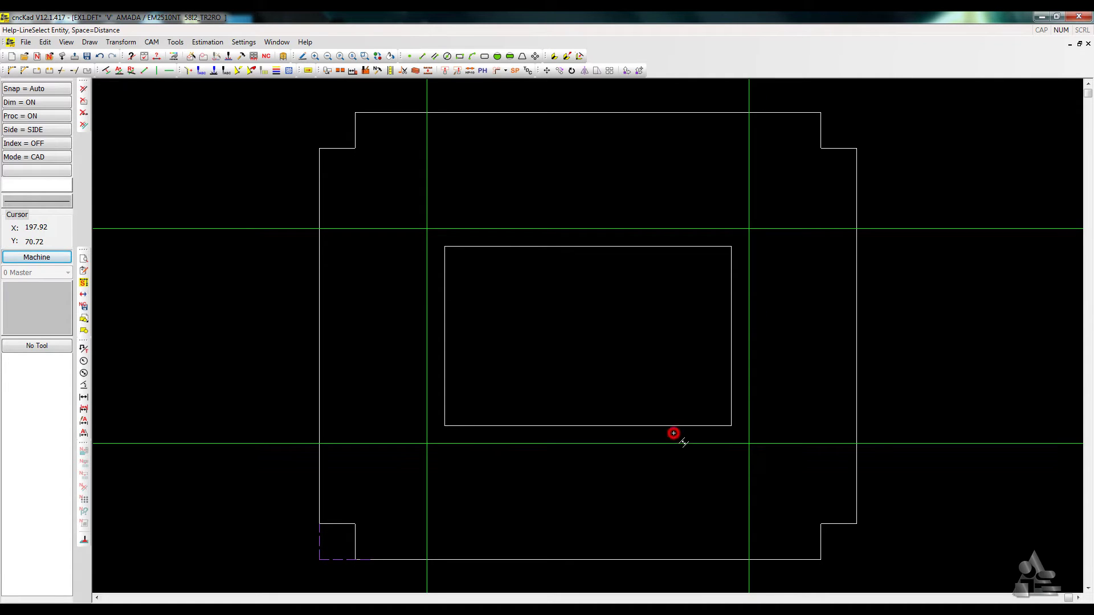
click(371, 302)
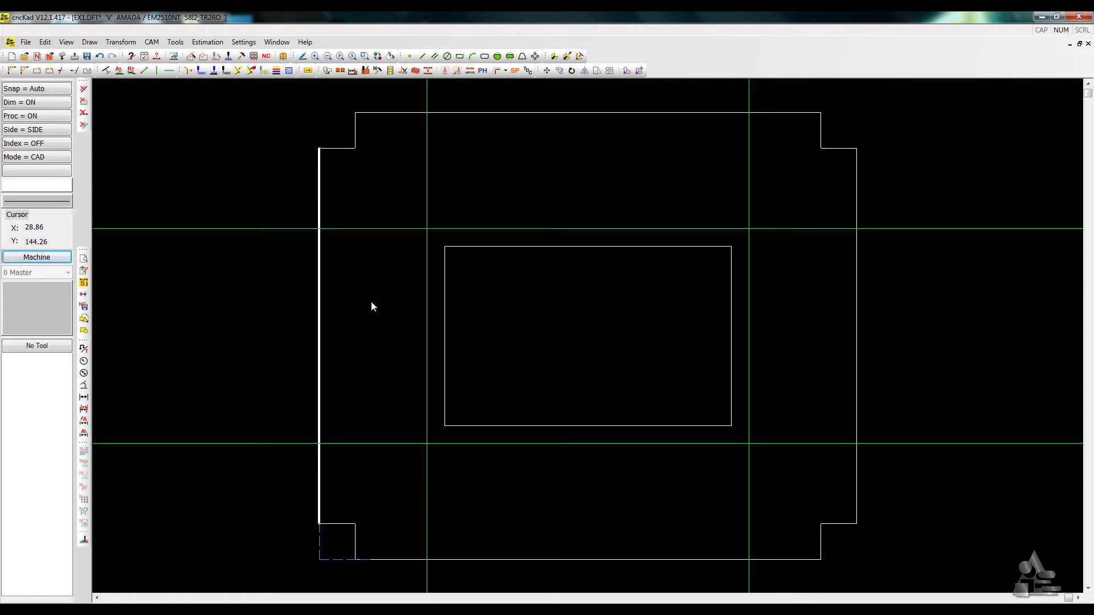
Step: Draw 8 mm diameter circles at the four help-line crossings, declining RO 8 punching
click(448, 55)
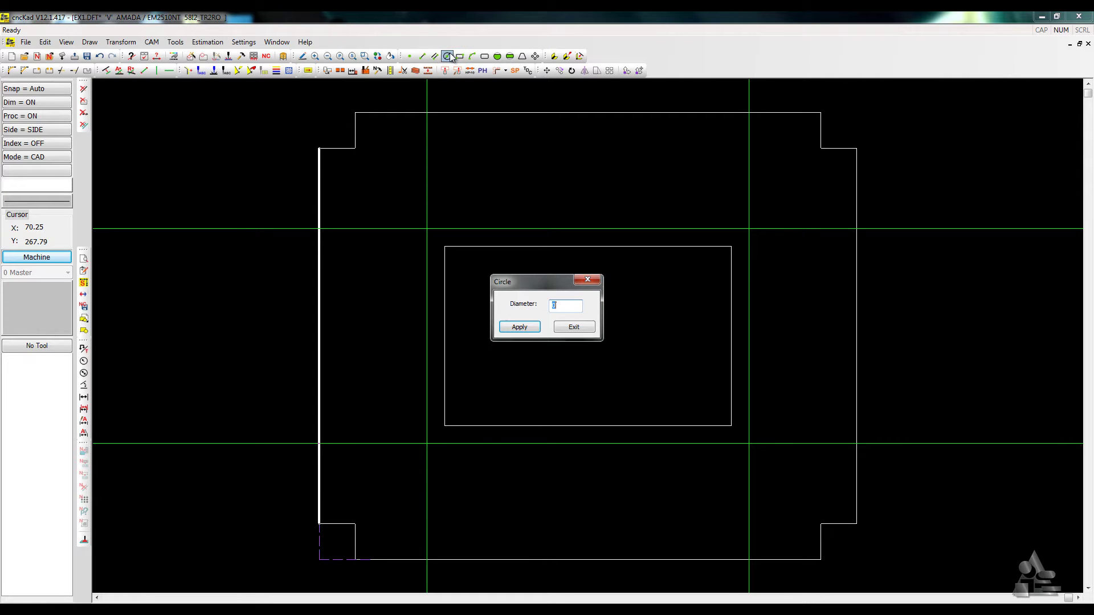
text(8)
click(515, 326)
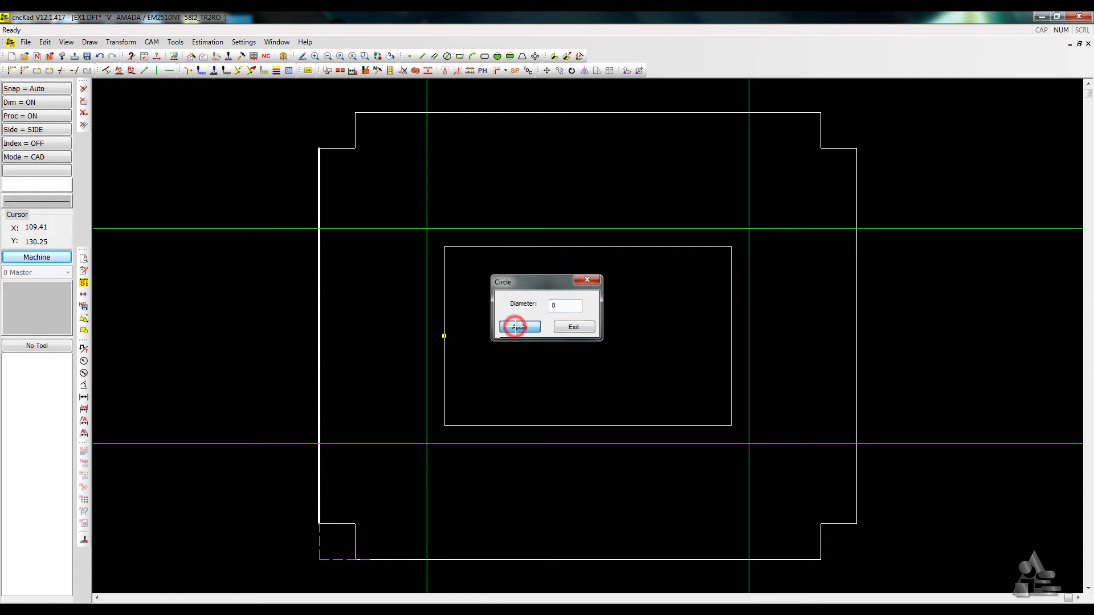
click(427, 229)
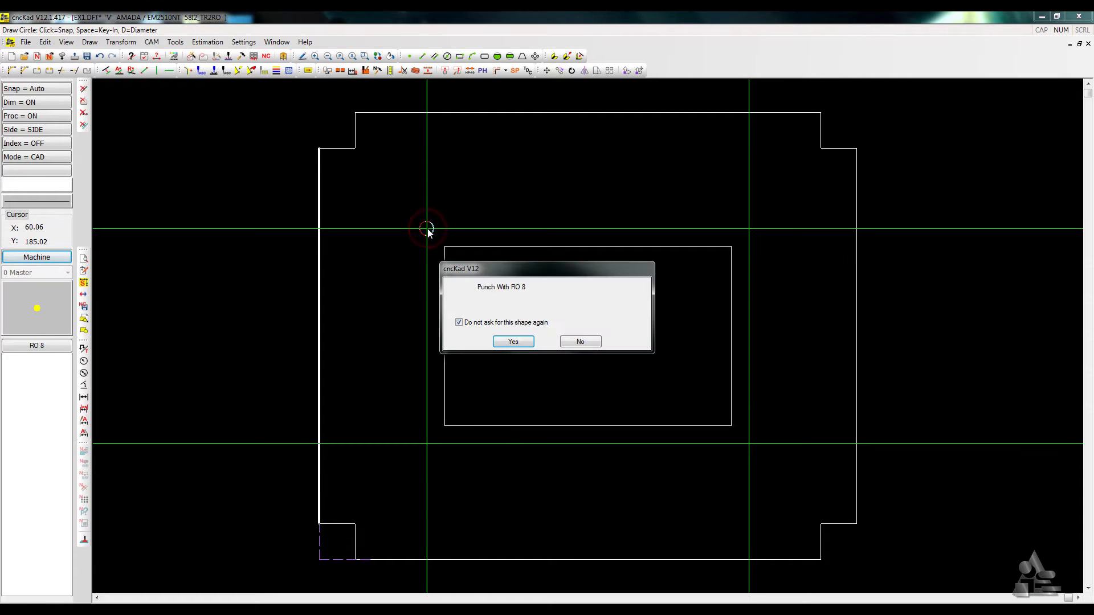
click(596, 340)
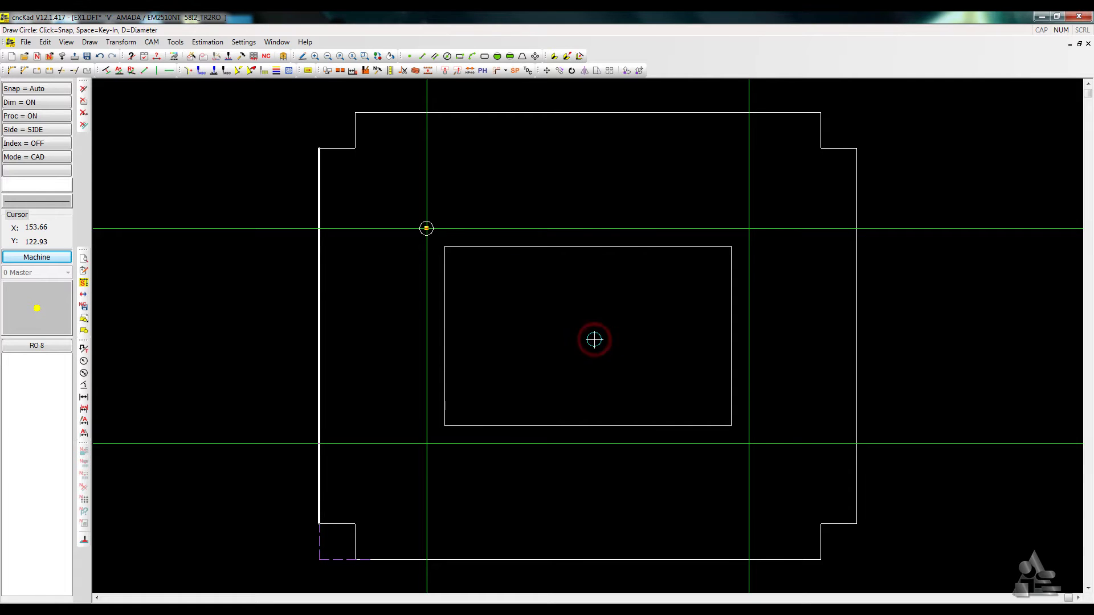
click(749, 229)
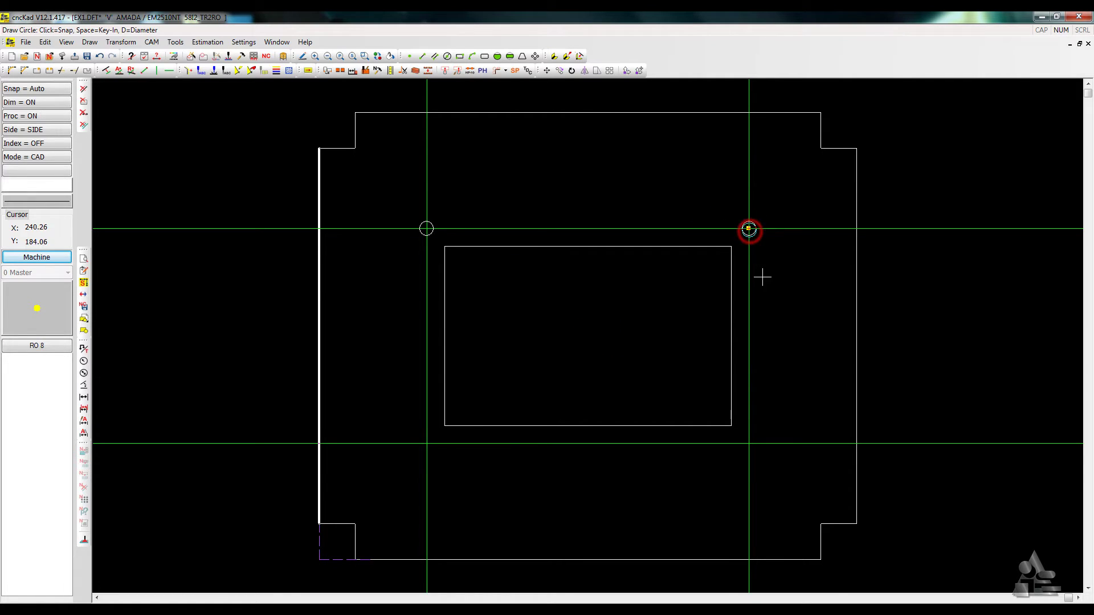
click(749, 443)
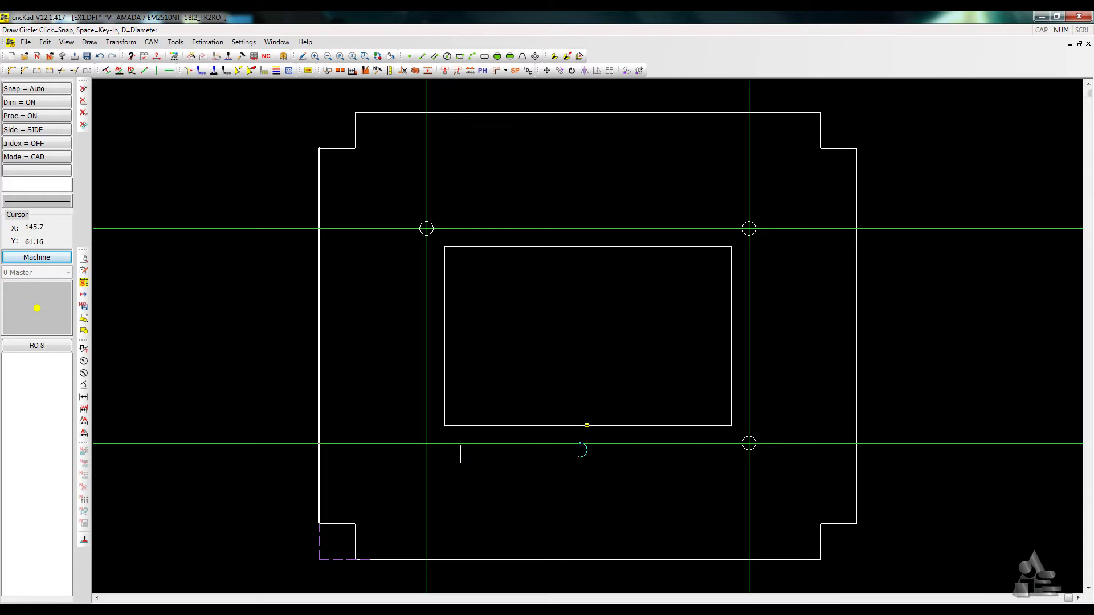
click(426, 443)
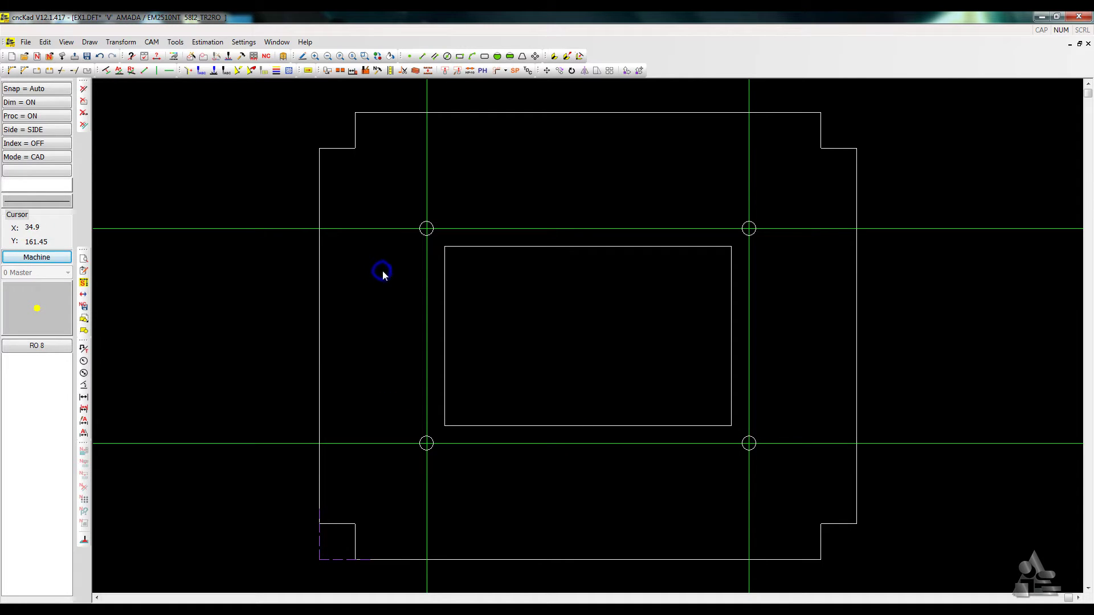
Step: Delete every help line using Select All
click(84, 125)
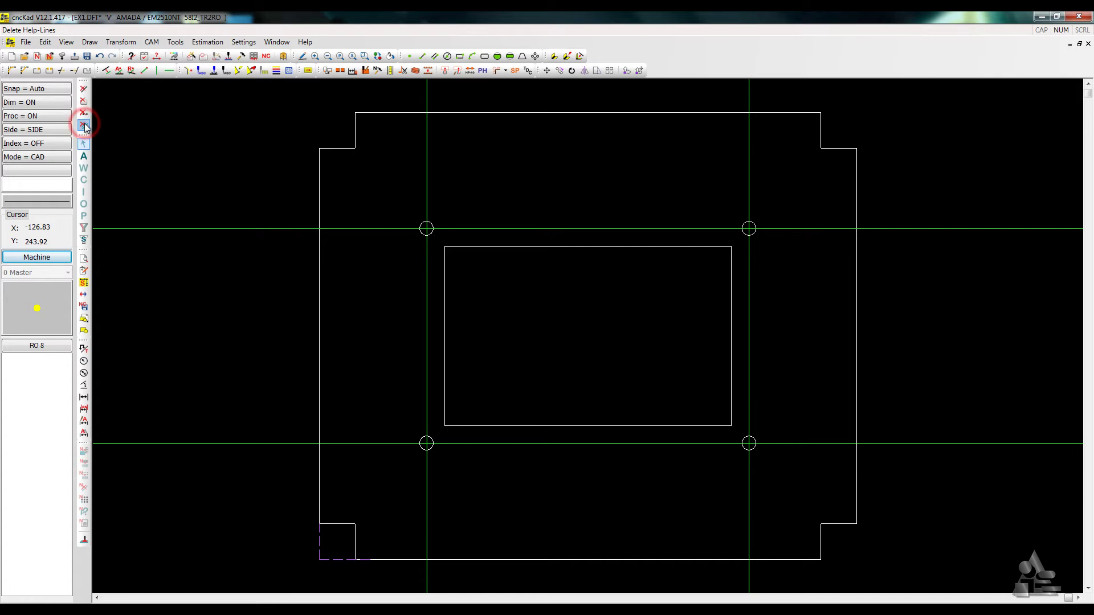
click(84, 156)
key(Return)
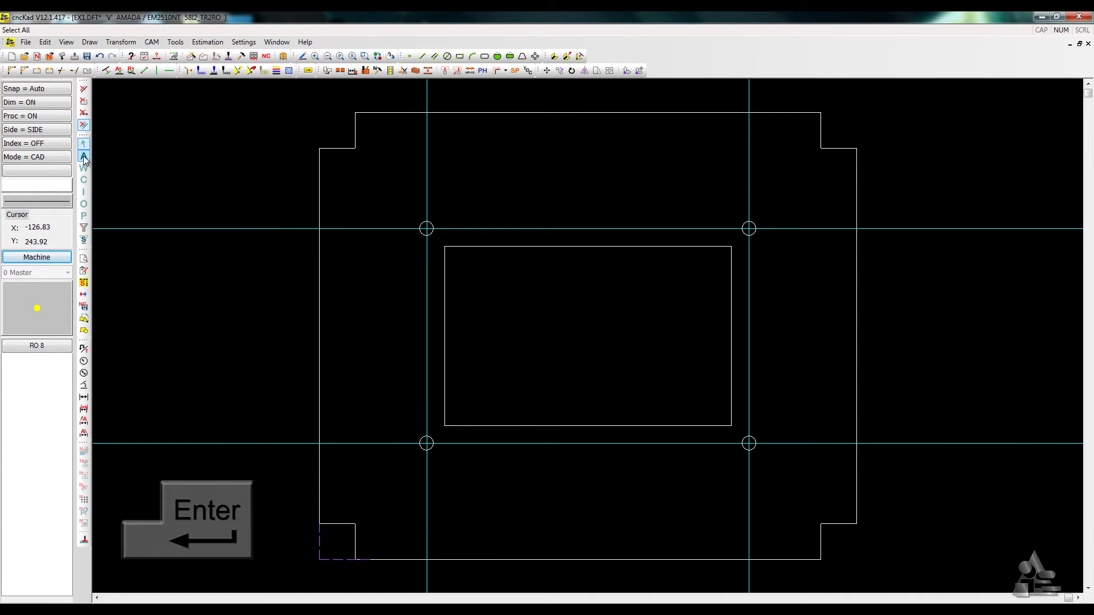
right_click(174, 116)
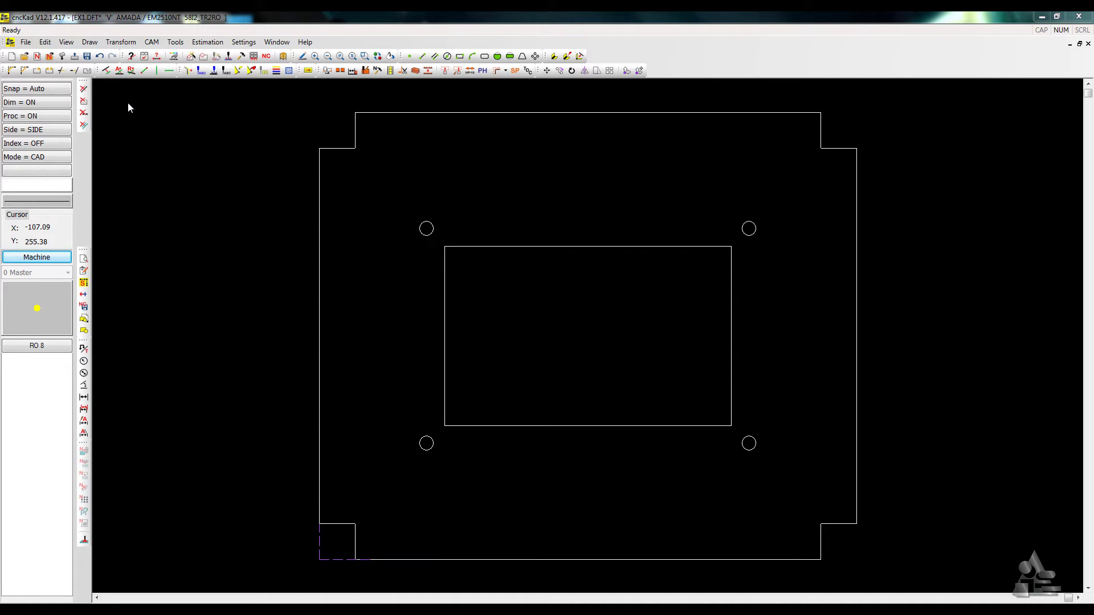
Step: Create an SQ 22 square tool from SQ 20 and add it to the tool library
click(204, 57)
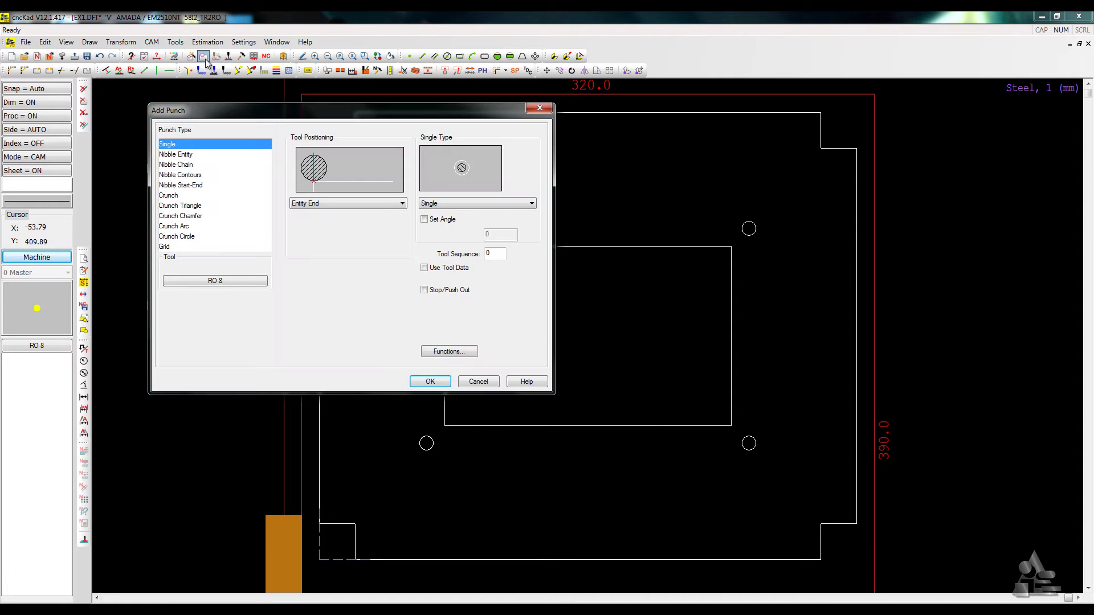
click(229, 281)
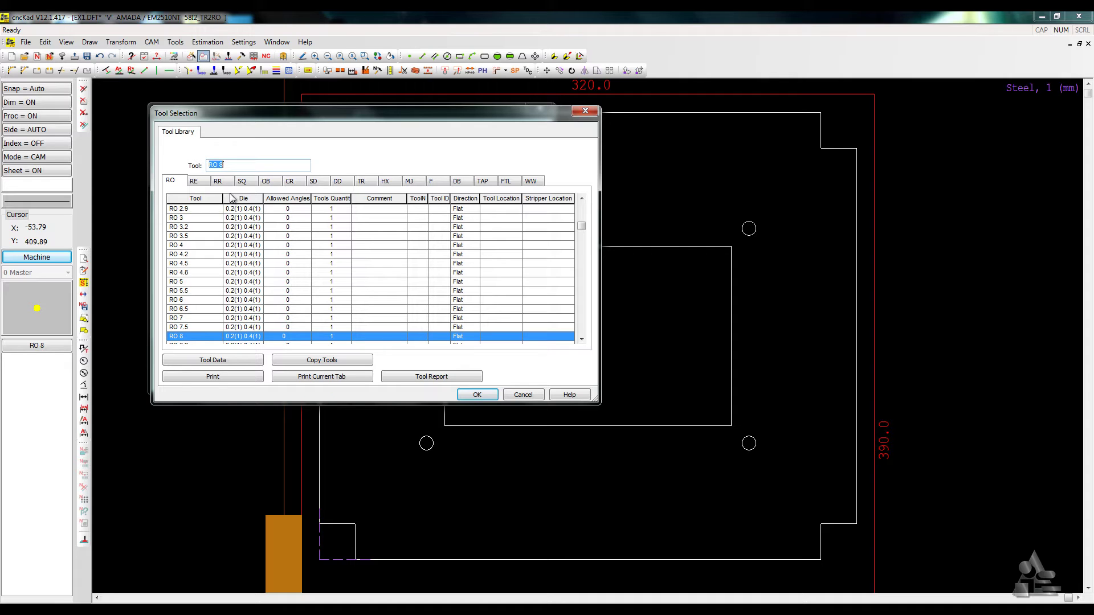
click(242, 181)
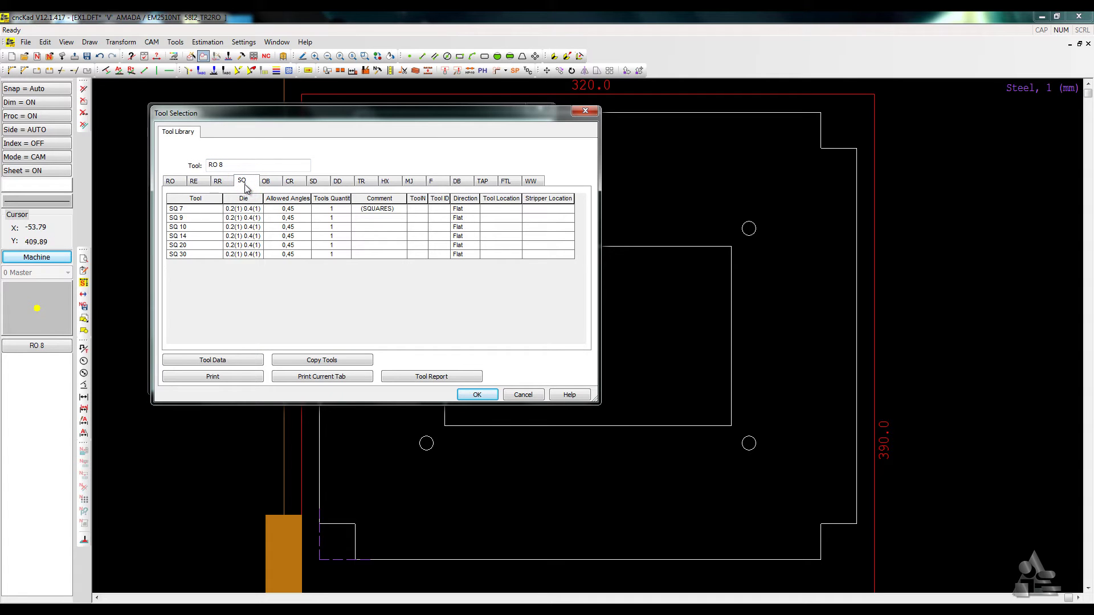
click(188, 245)
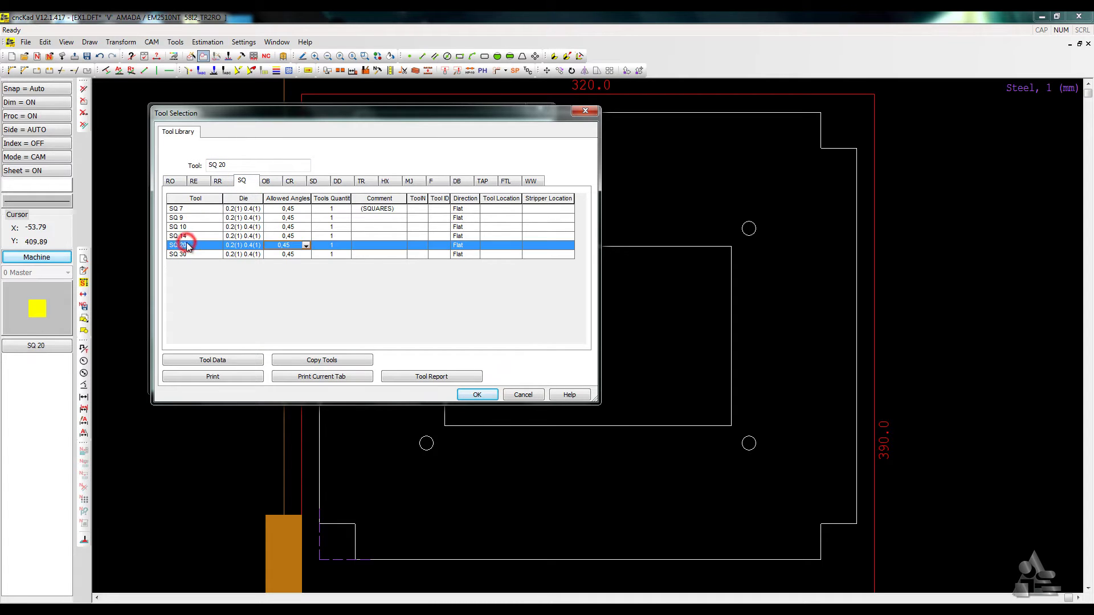
drag(225, 166, 229, 166)
click(474, 393)
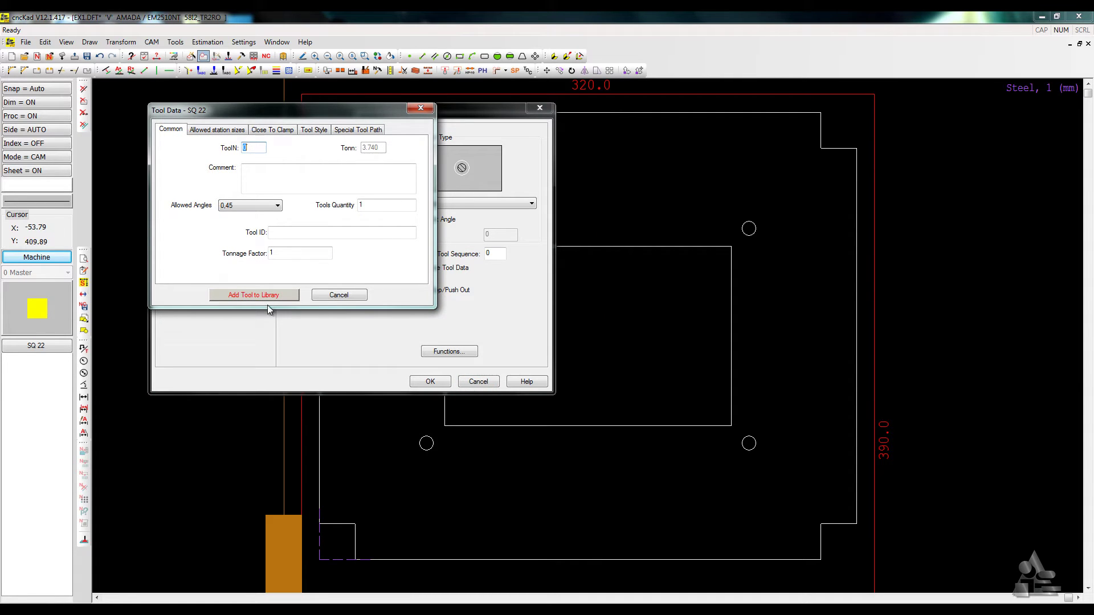
click(263, 295)
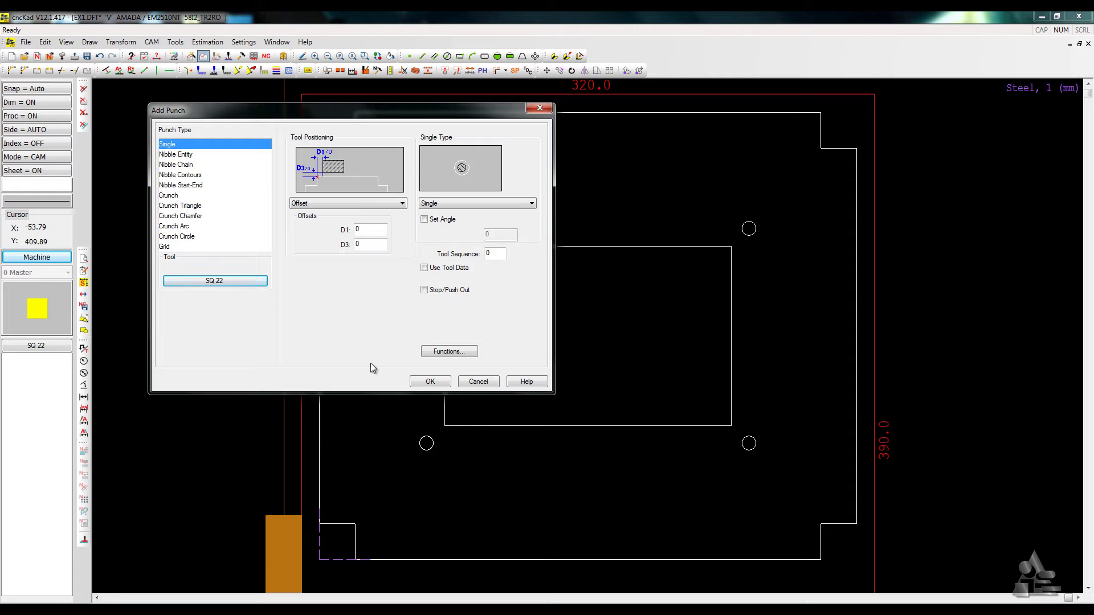
click(430, 381)
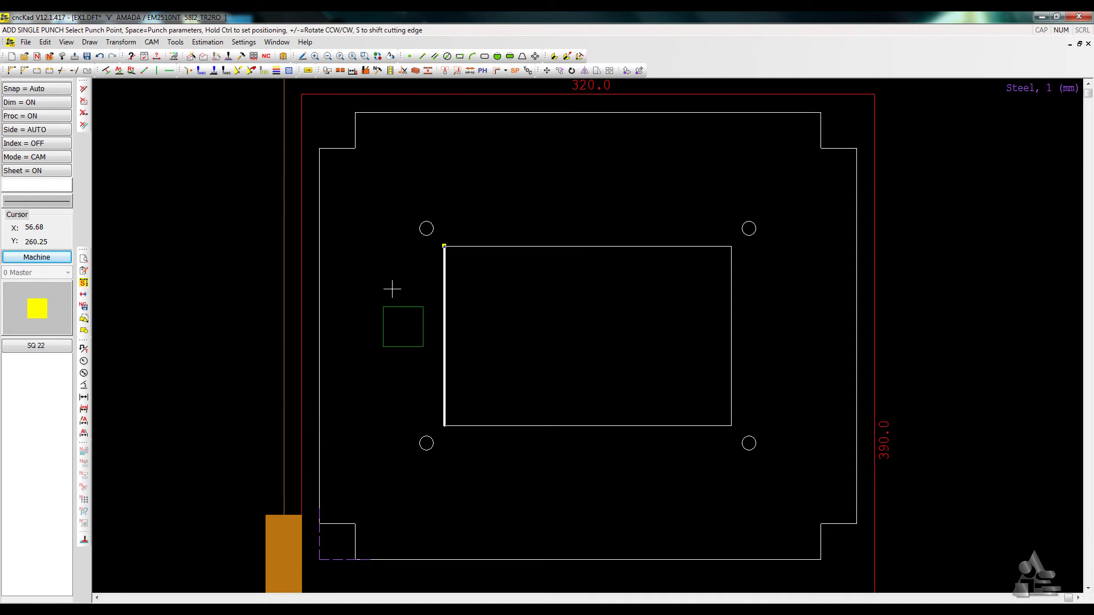
Step: Punch all four corner notches with SQ 22
click(350, 147)
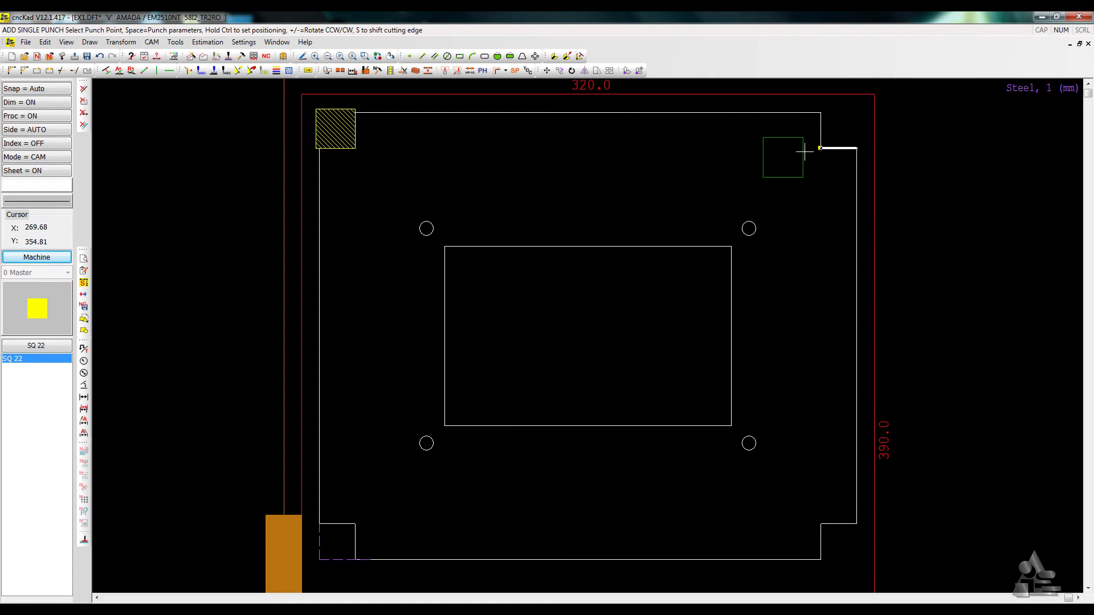
click(827, 145)
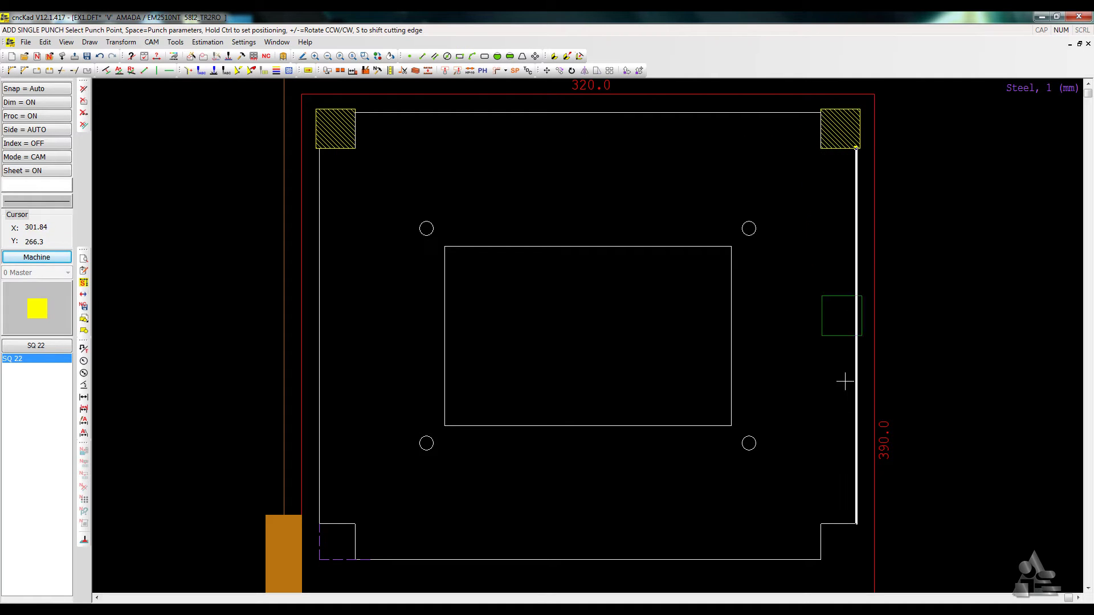
click(828, 527)
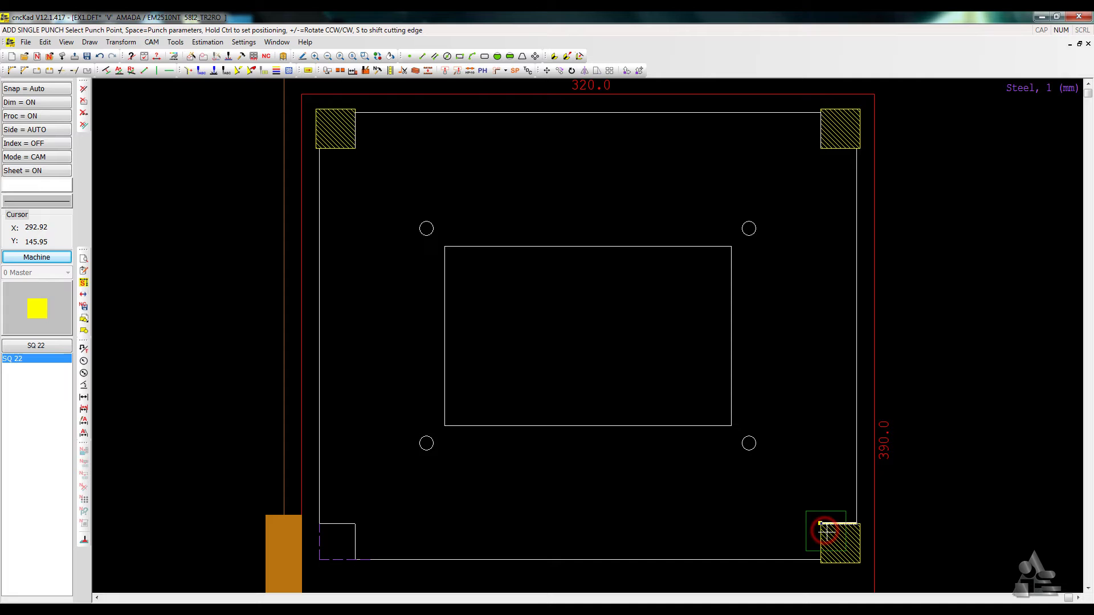
click(347, 527)
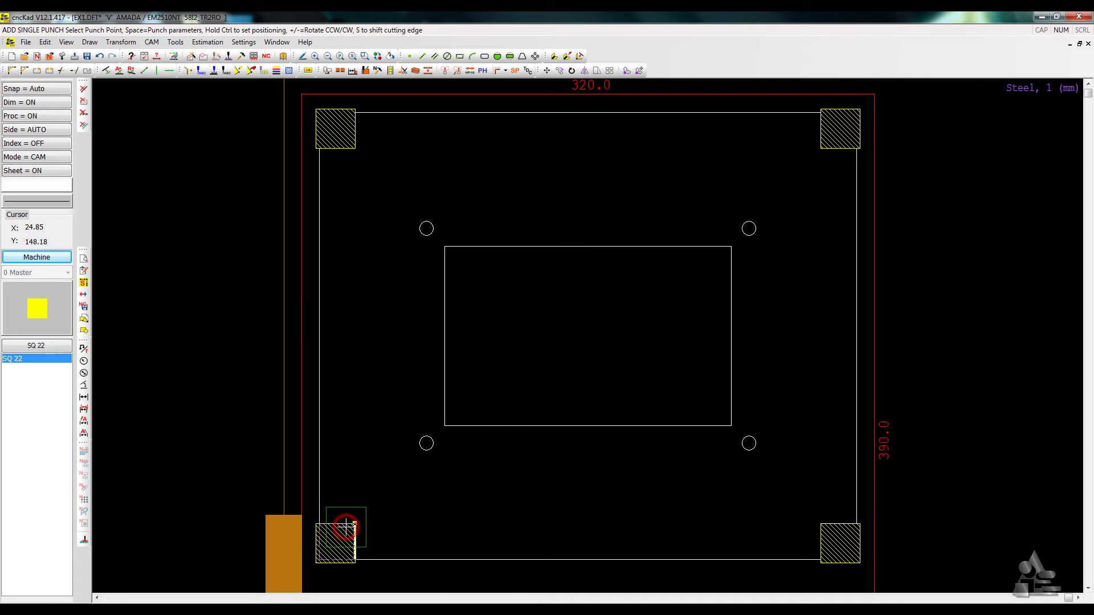
key(space)
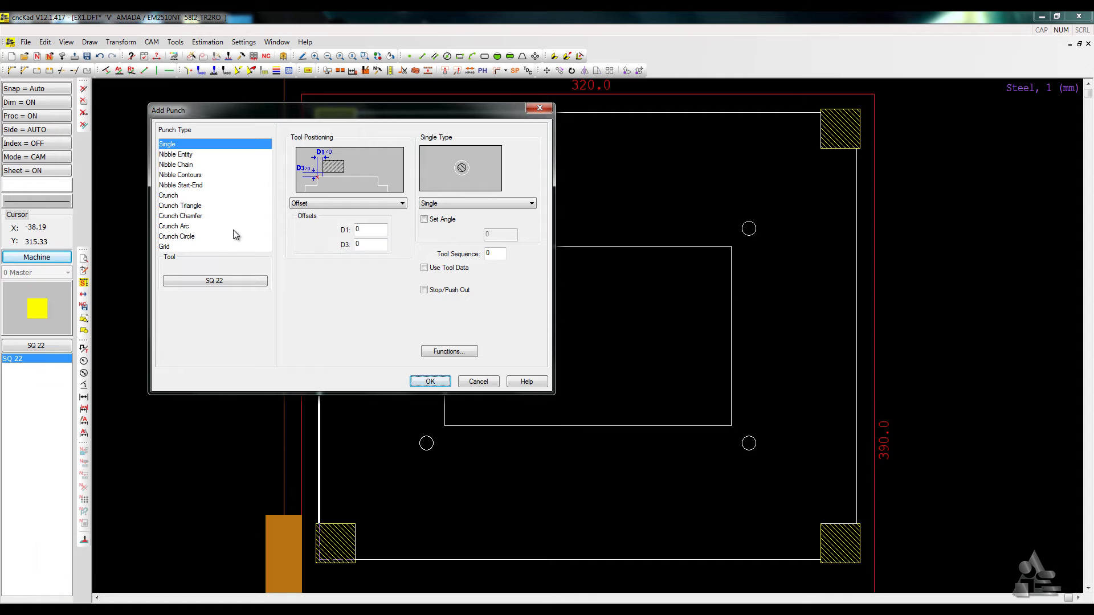
Step: Switch to the RO 8 tool and punch all four 8 mm holes at once with Single Type All
click(238, 281)
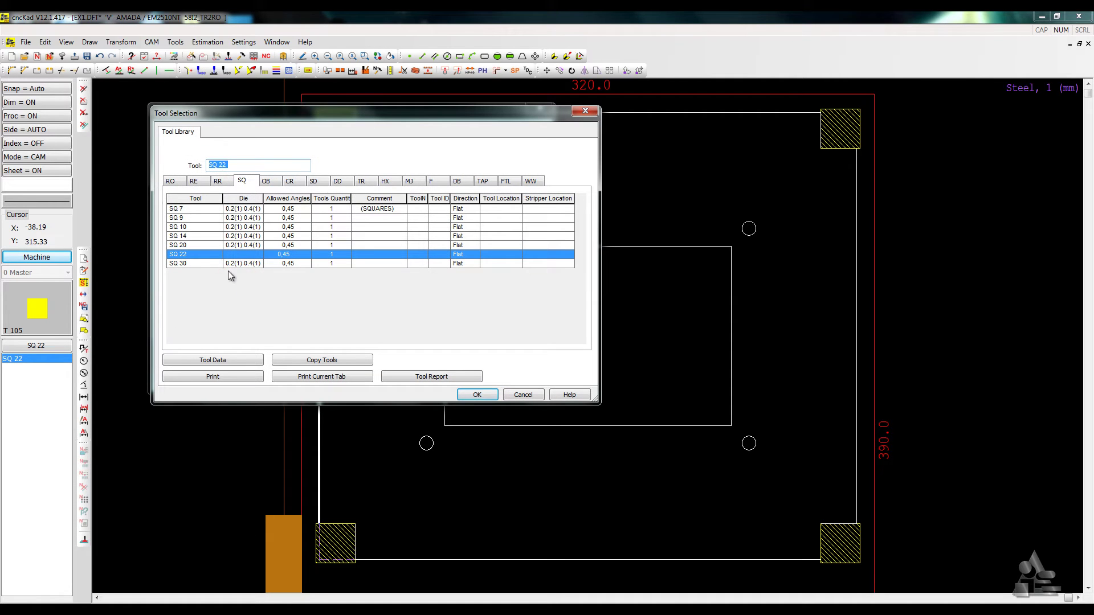
click(172, 182)
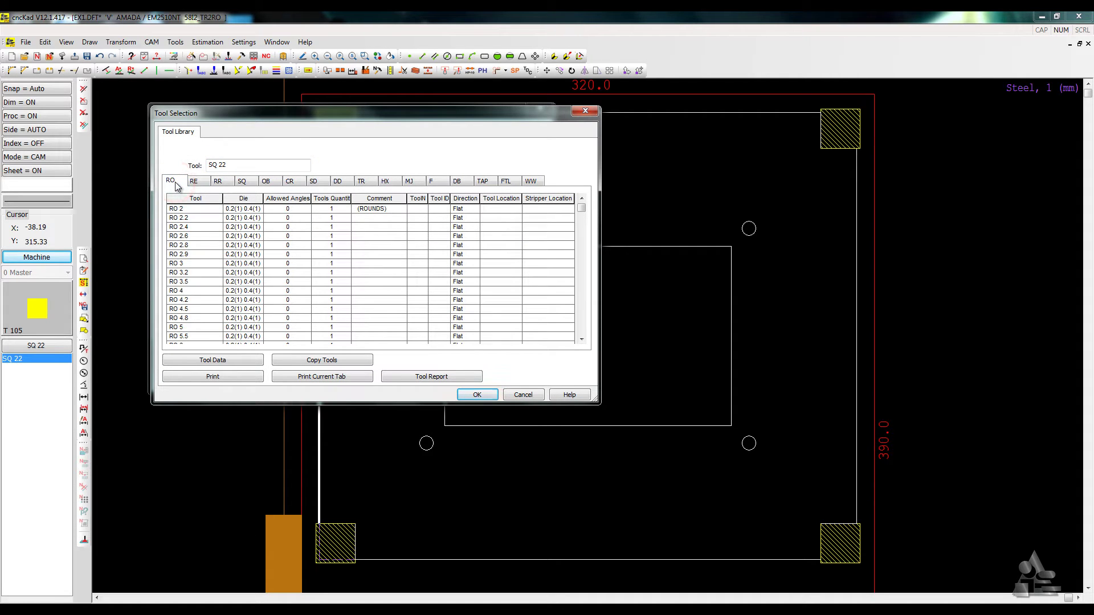
drag(583, 208, 582, 242)
click(221, 302)
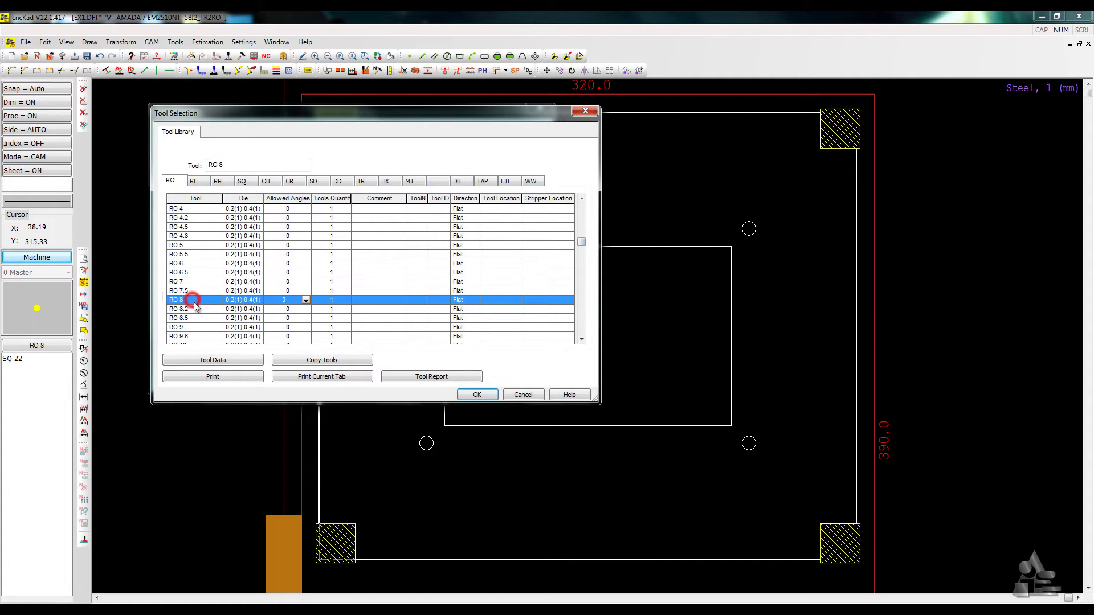
click(477, 394)
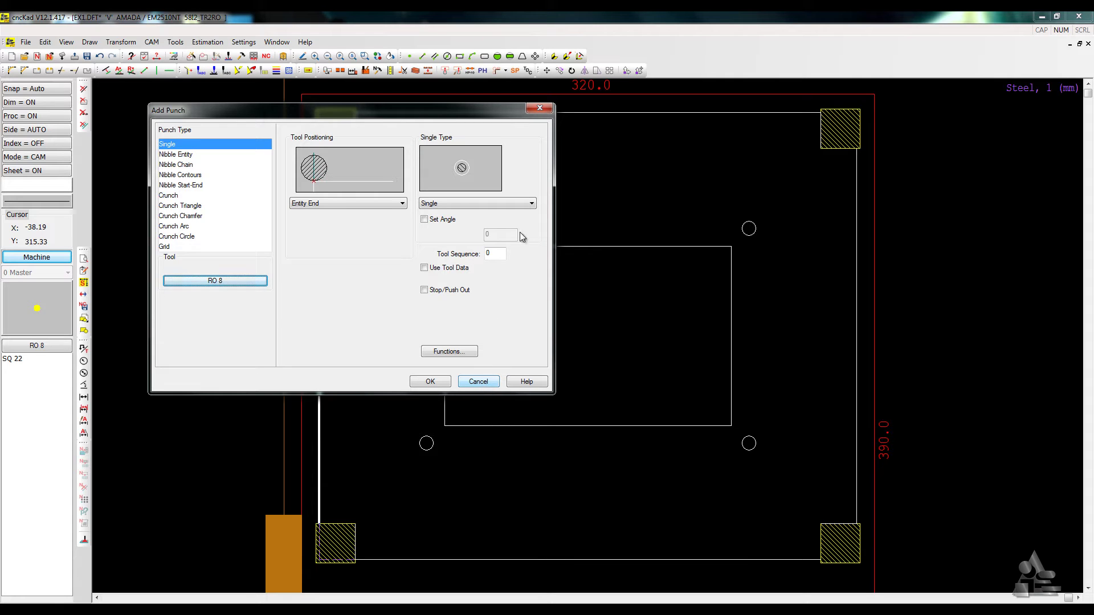
click(530, 204)
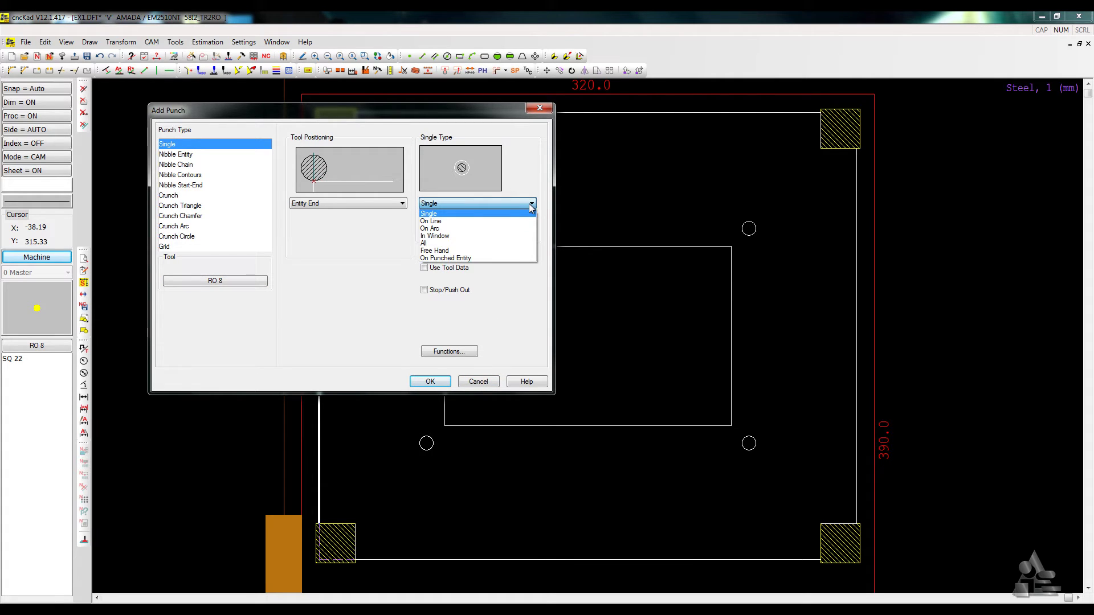
click(515, 245)
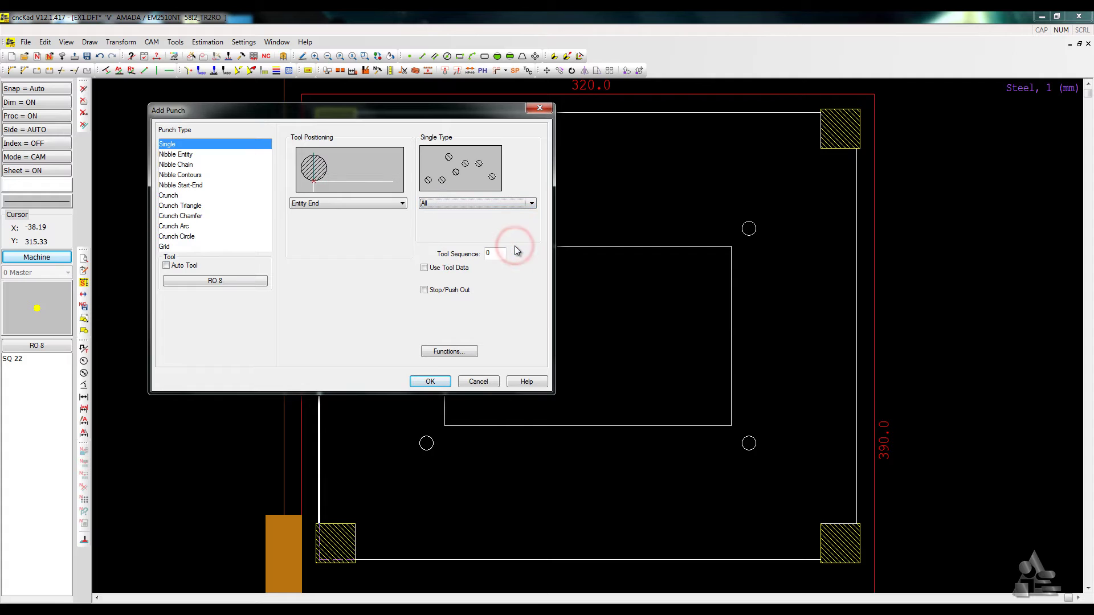
click(430, 381)
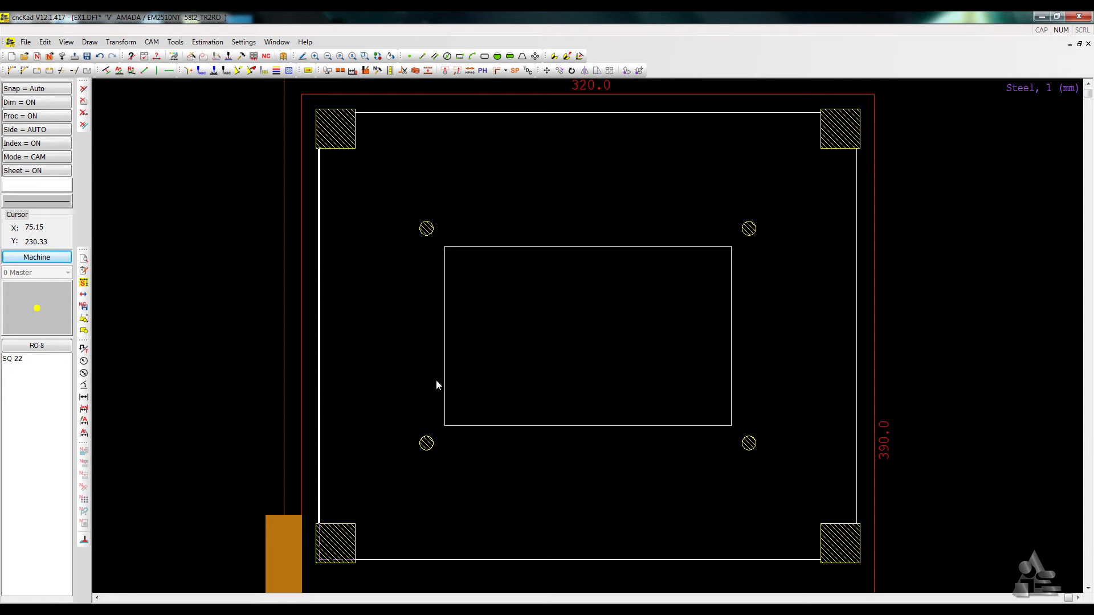
Step: Crunch the central rectangle with SQ 35 hits between its top-left and bottom-right corners
click(203, 56)
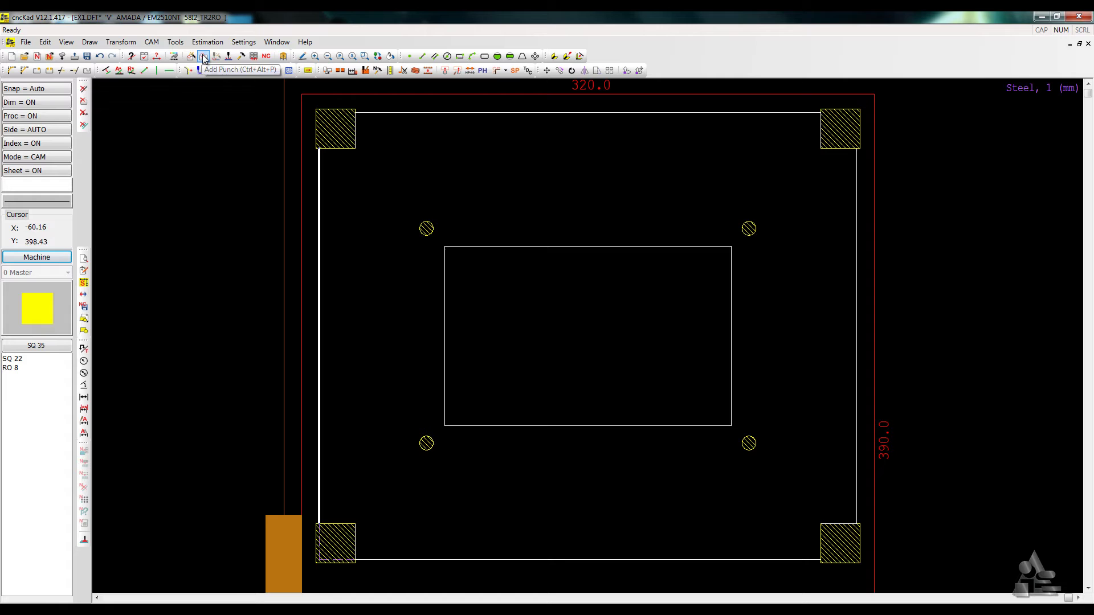
click(204, 57)
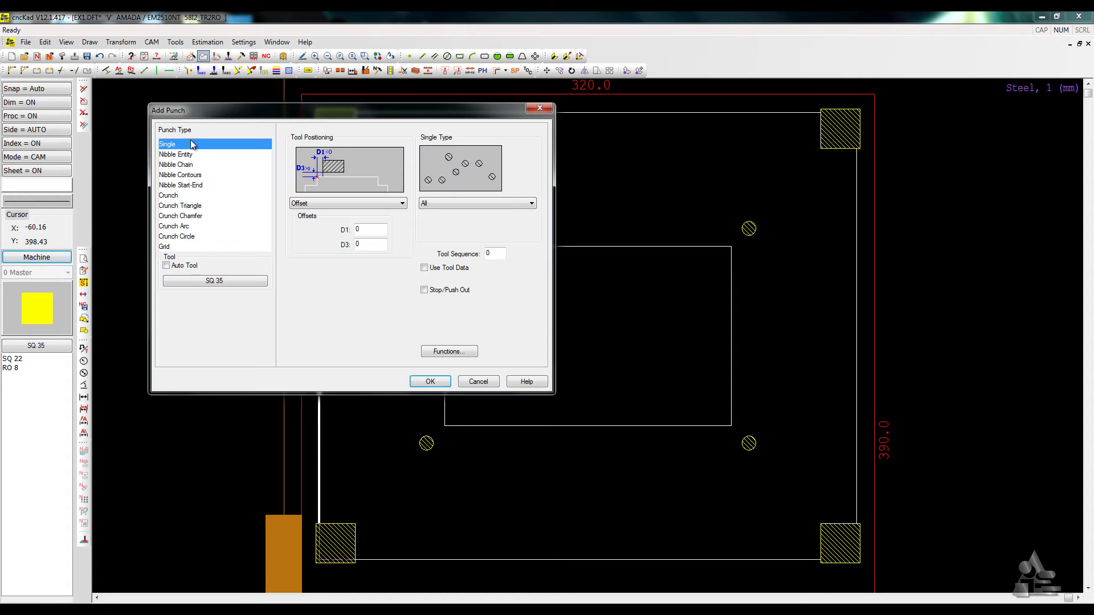
click(170, 196)
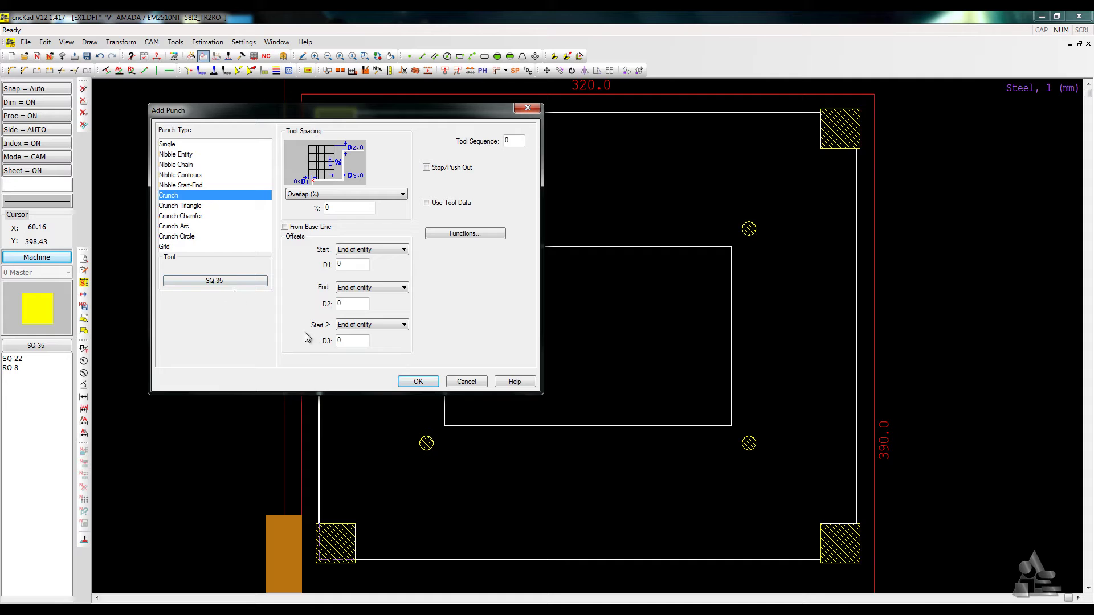
click(416, 381)
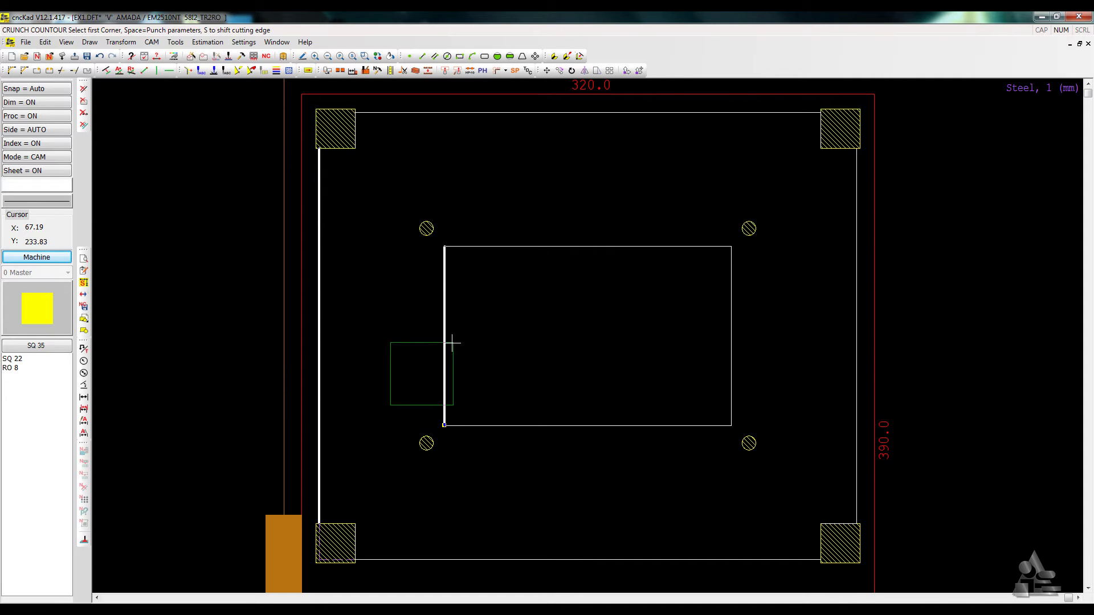
click(469, 239)
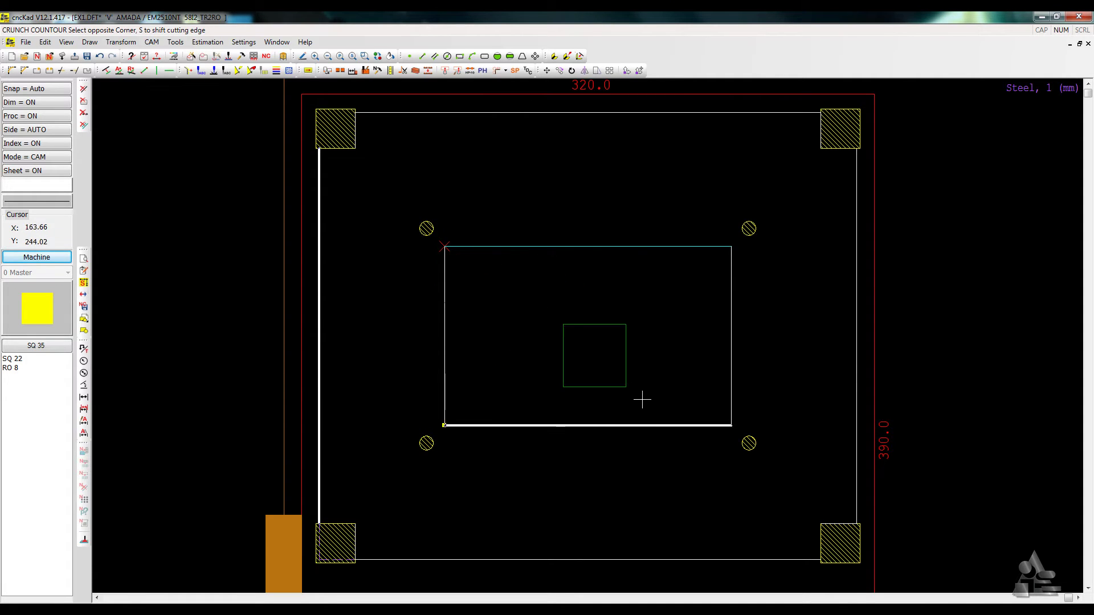
click(717, 420)
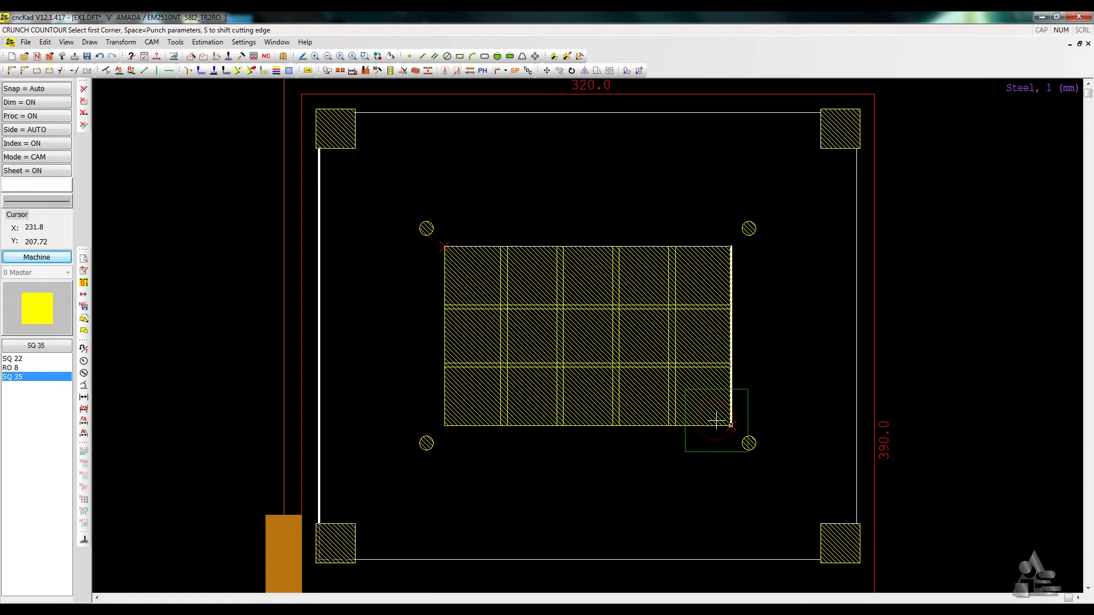
key(space)
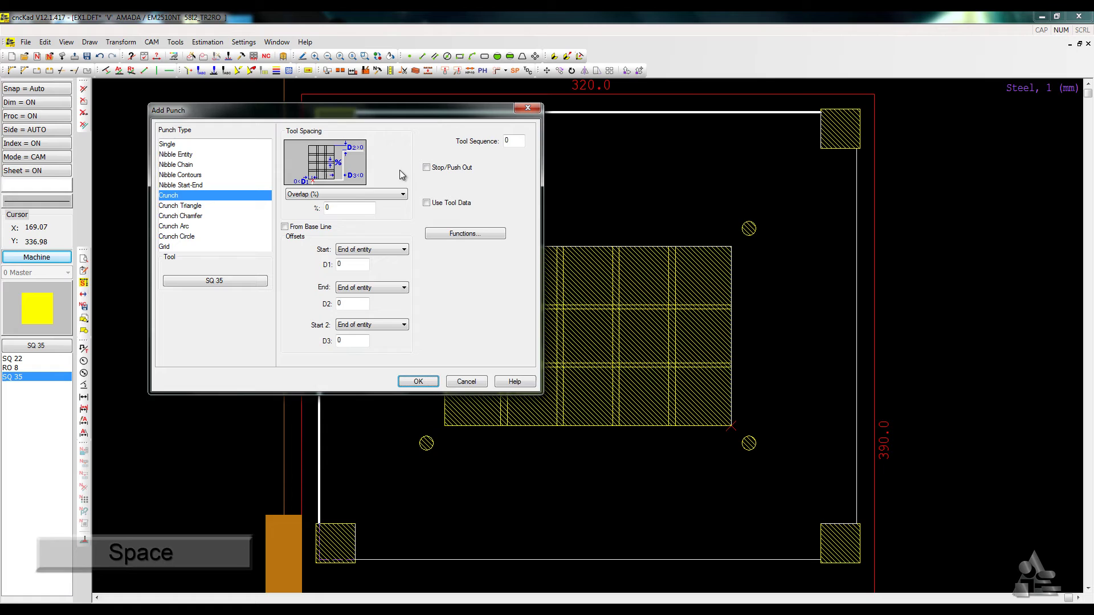
Step: Nibble the top and bottom edges with RE 50 5 at D1/D2 offsets of -0.5
click(226, 155)
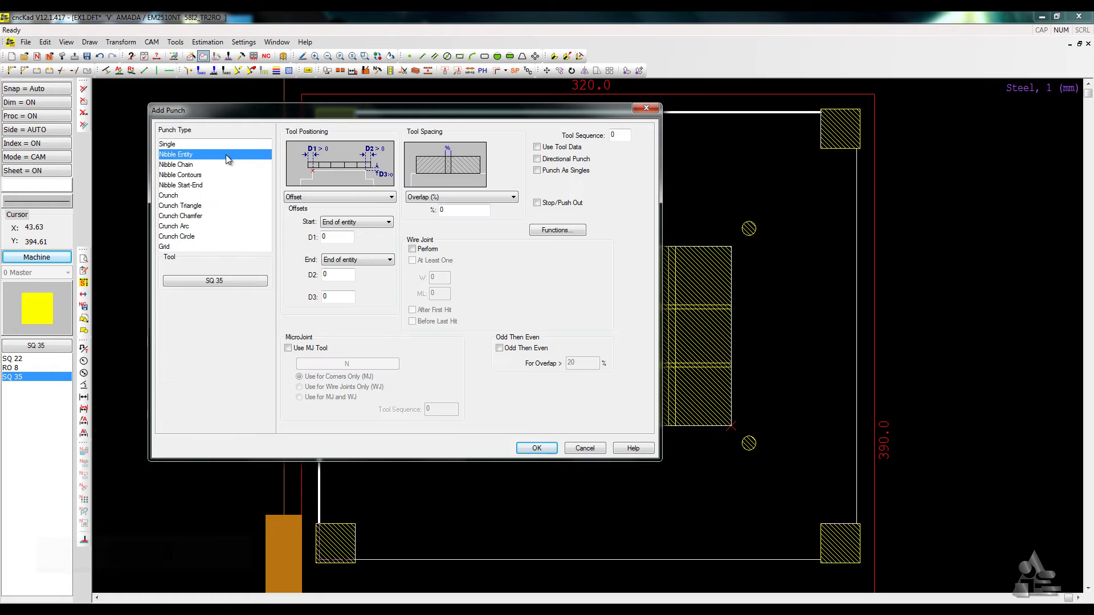
click(218, 285)
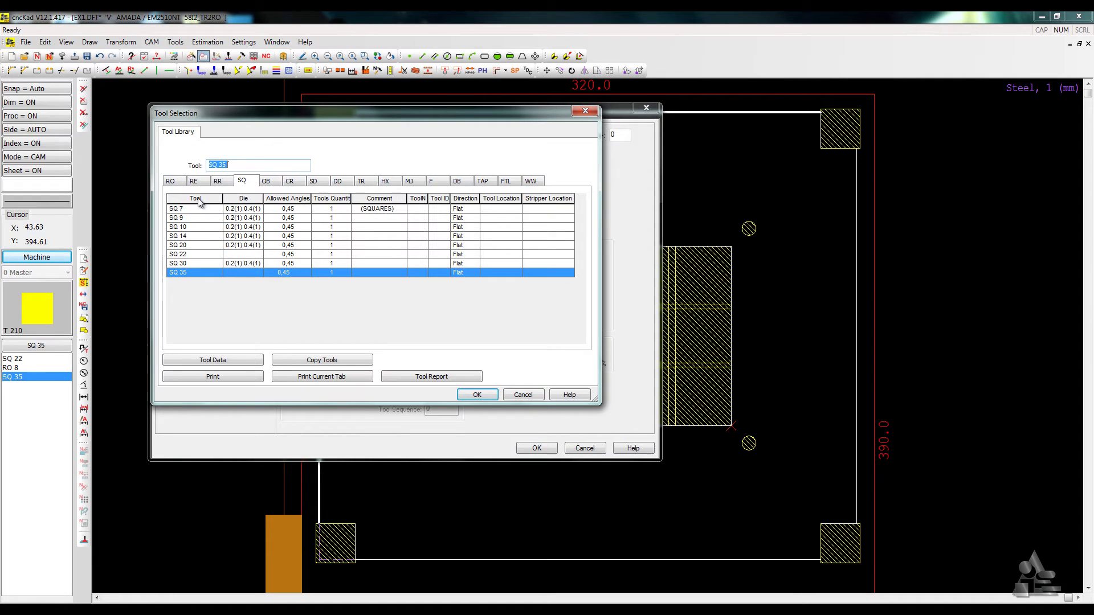
click(193, 181)
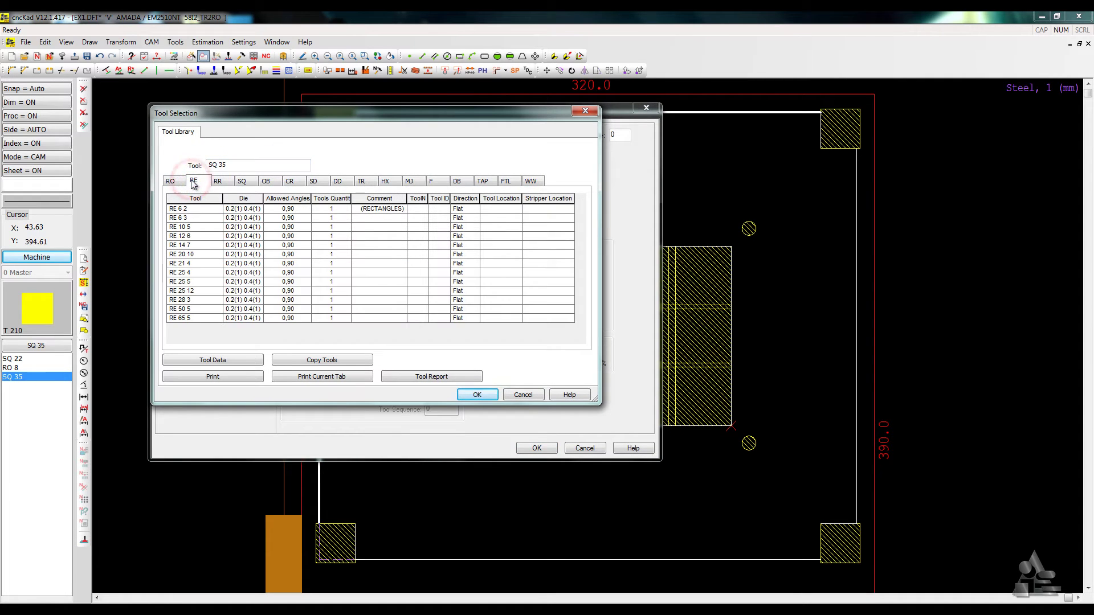
click(202, 309)
click(465, 394)
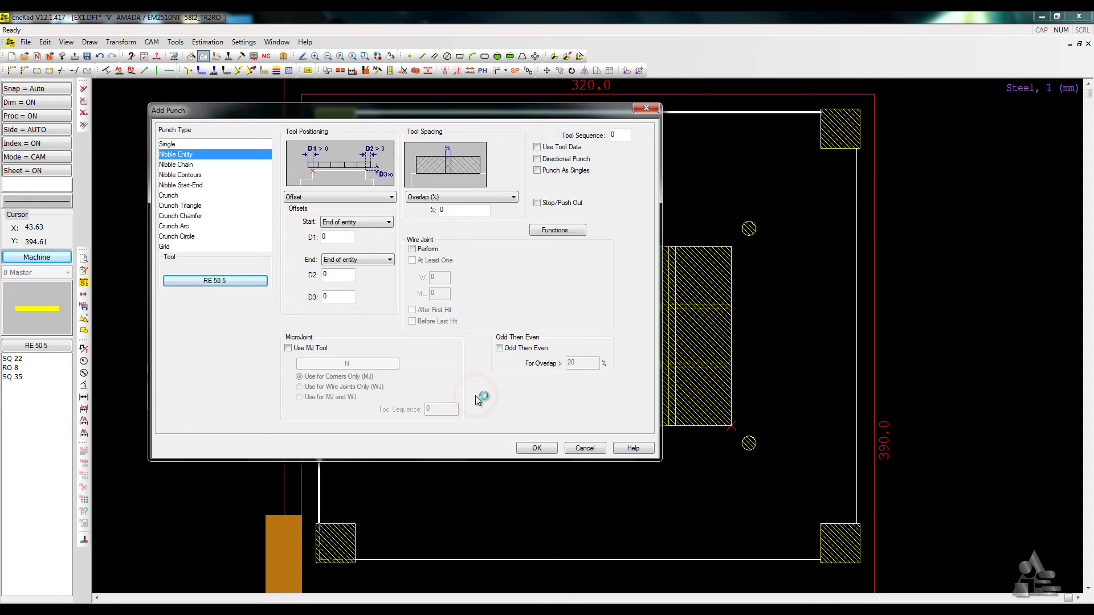
double_click(343, 236)
double_click(344, 274)
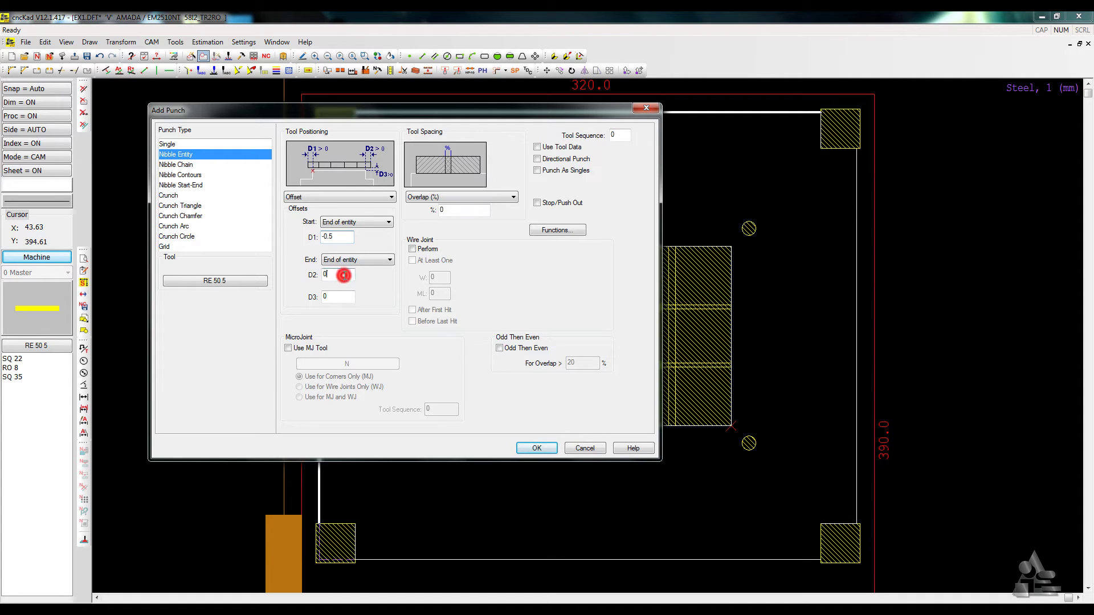
text(-0.5)
click(536, 449)
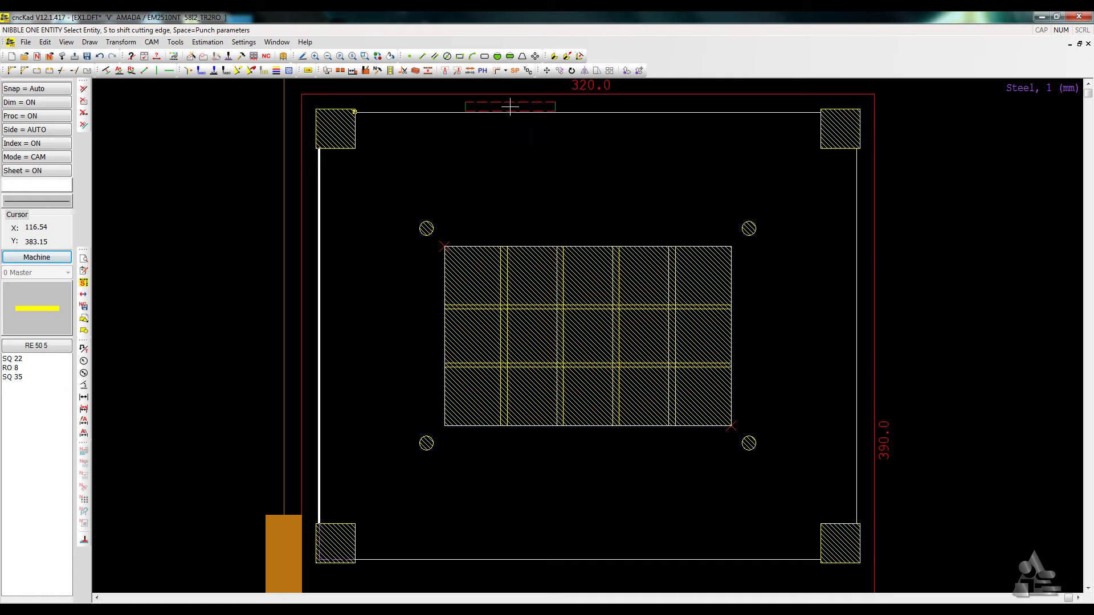
click(509, 112)
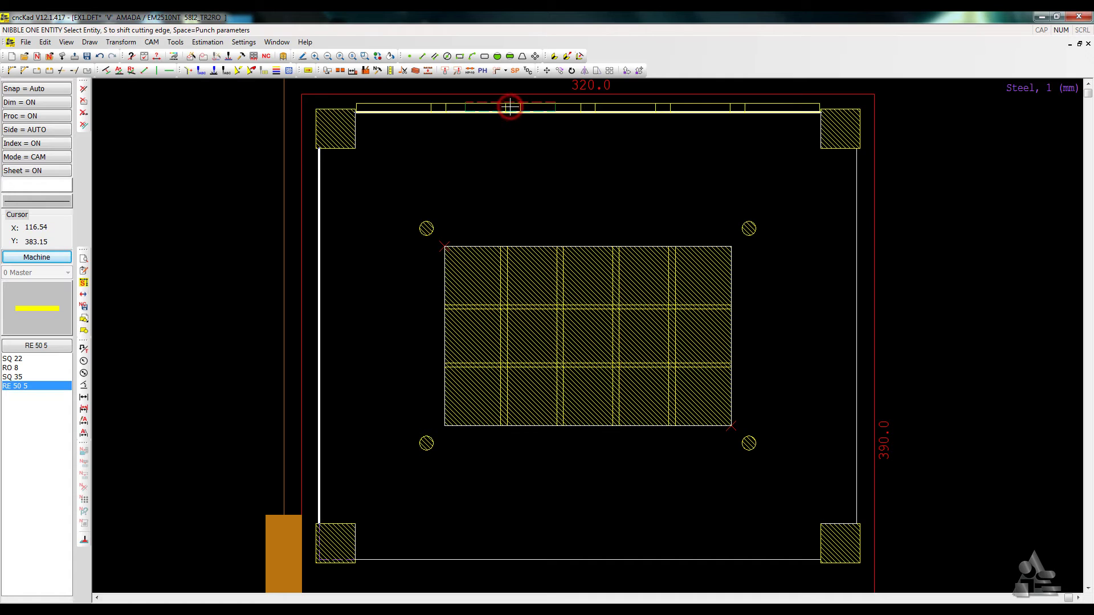
click(488, 561)
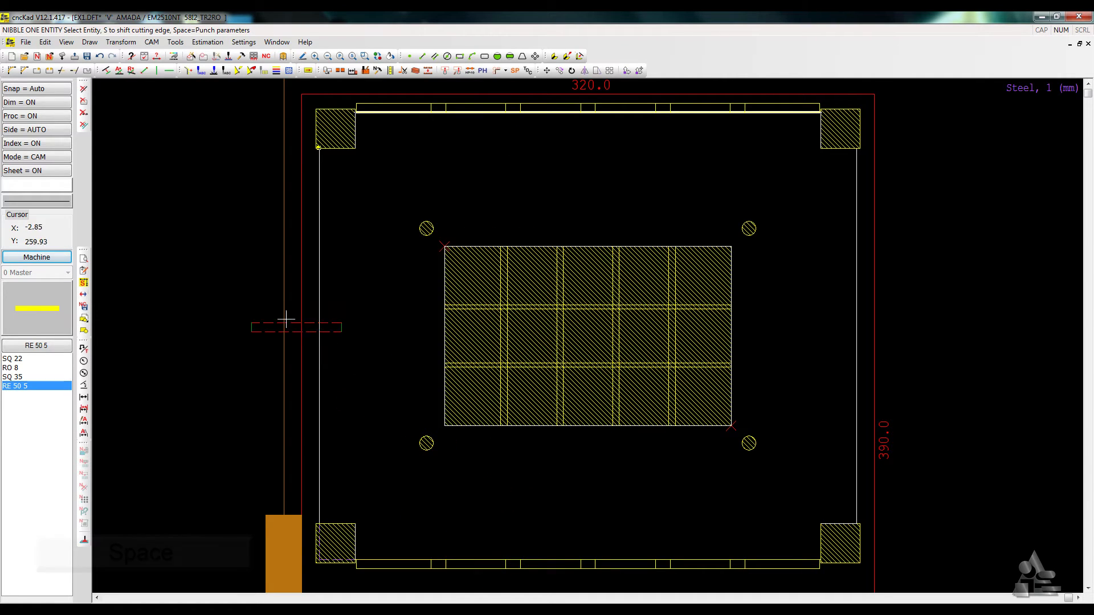
Step: Nibble the left and right edges with the tool rotated to RE 50 5 90
key(space)
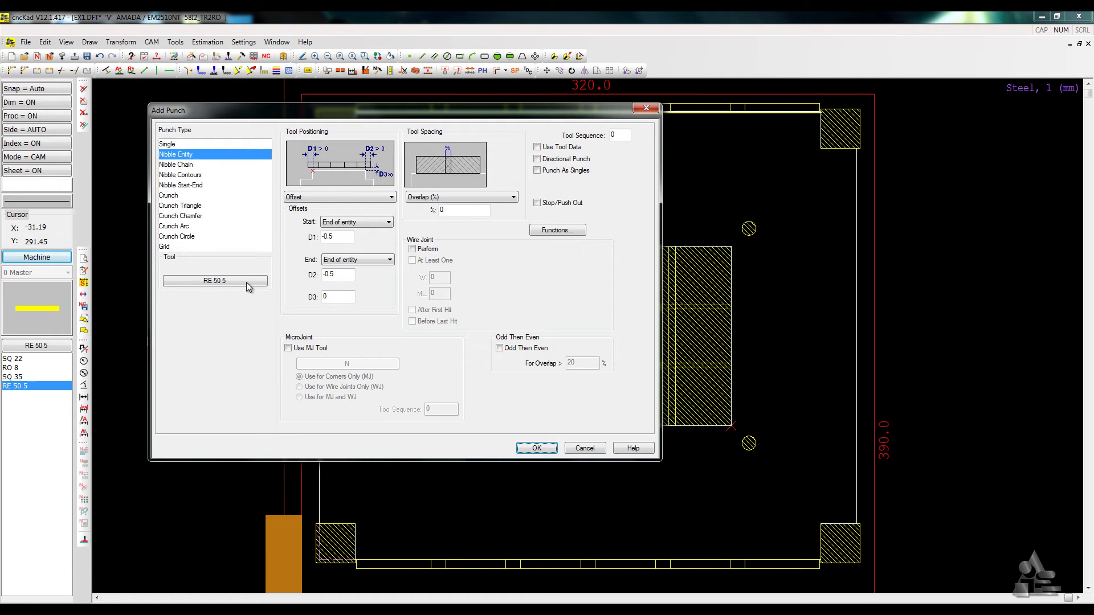
click(247, 282)
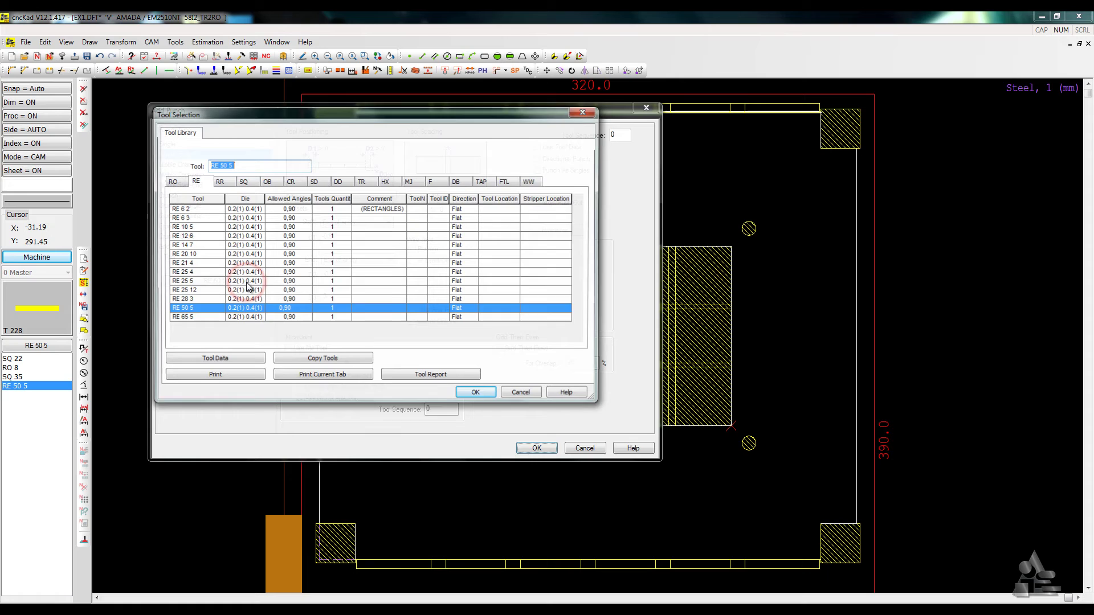
click(204, 309)
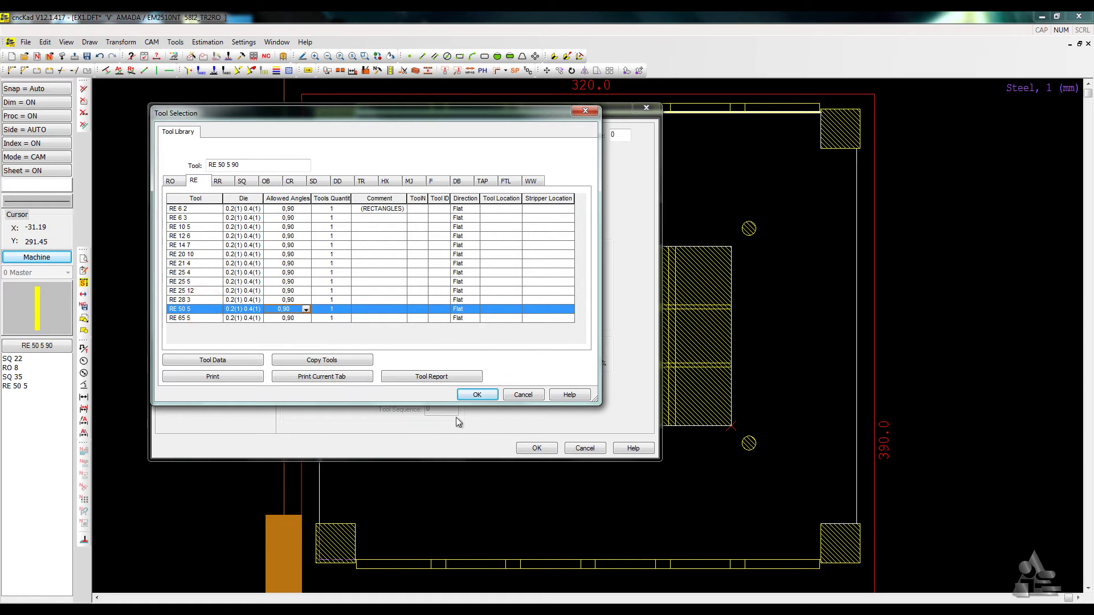
click(479, 395)
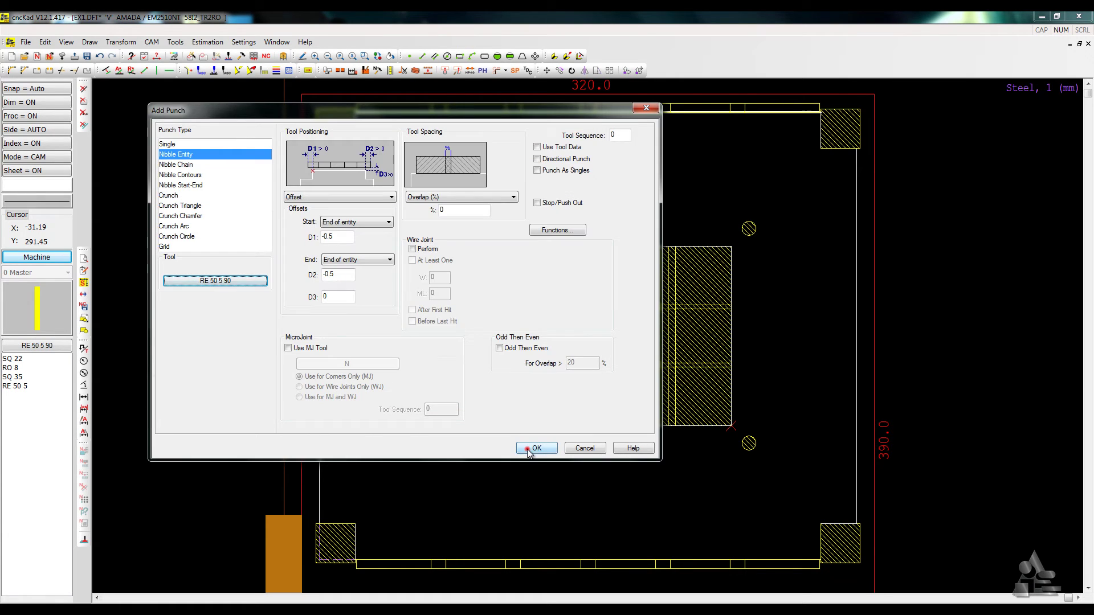
click(536, 449)
click(314, 312)
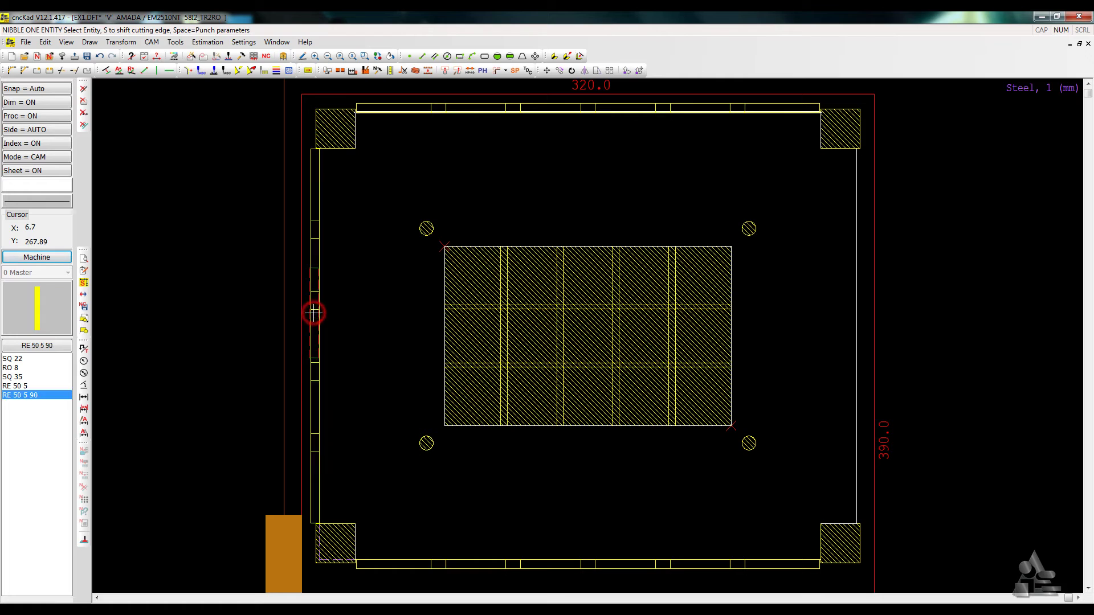
click(863, 301)
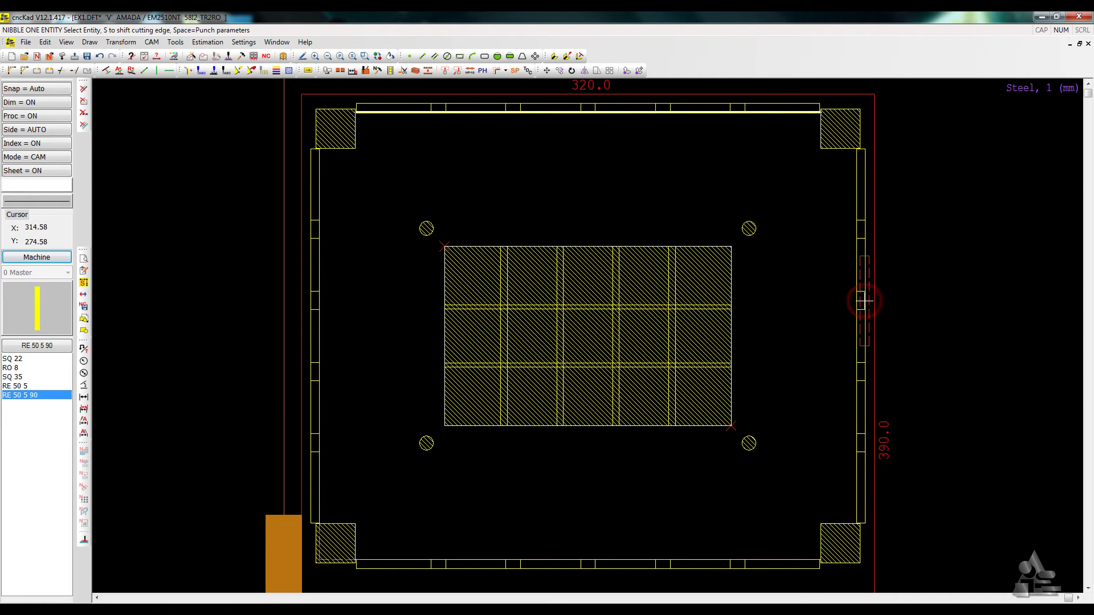
right_click(590, 179)
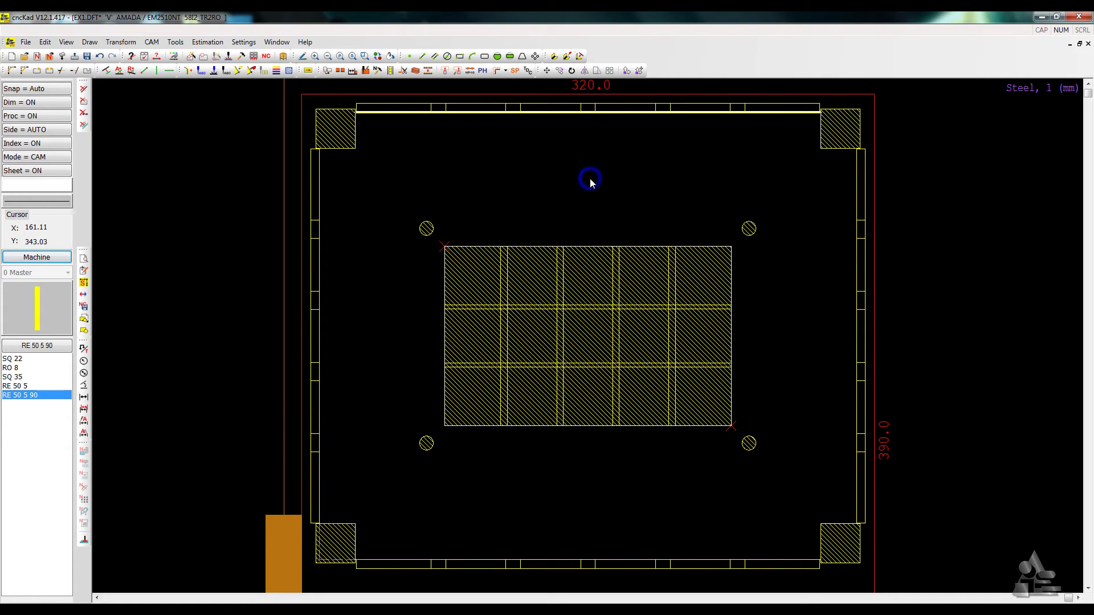
scroll(334, 107, up, 5)
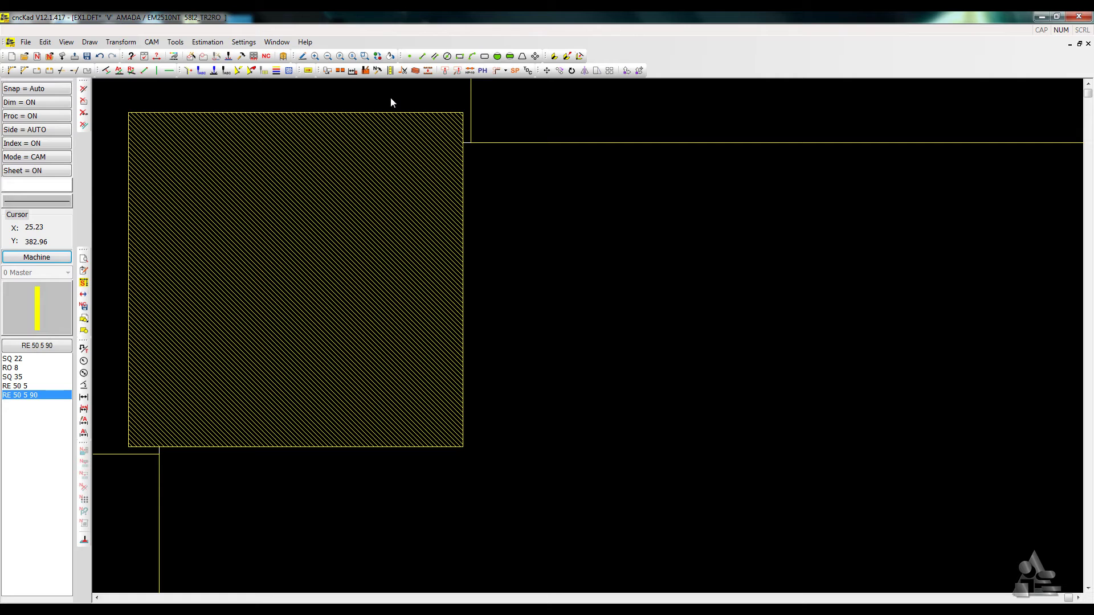
click(341, 57)
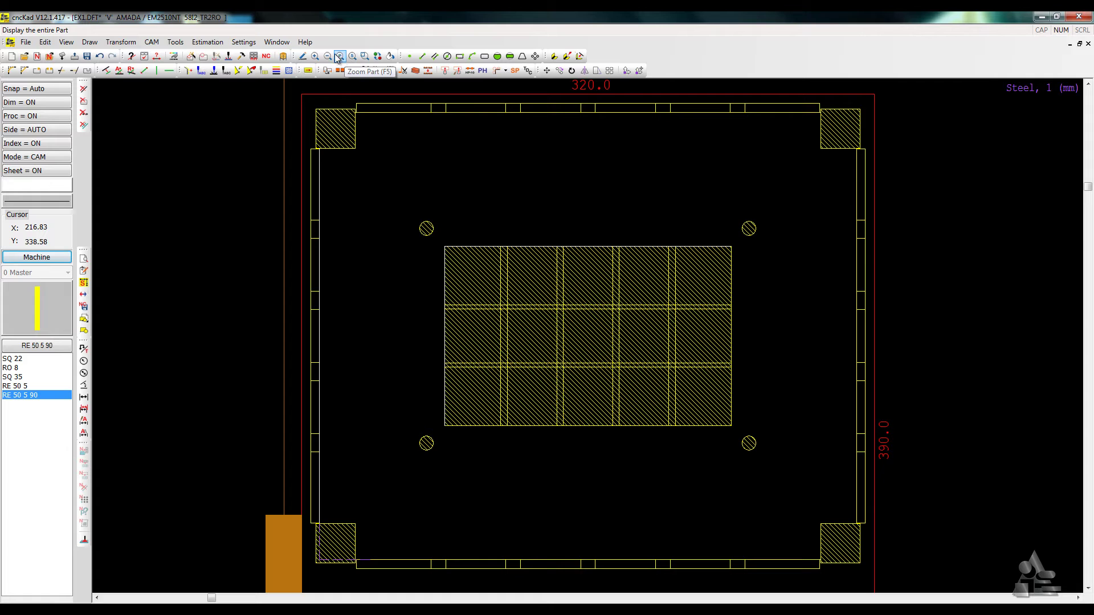
click(253, 56)
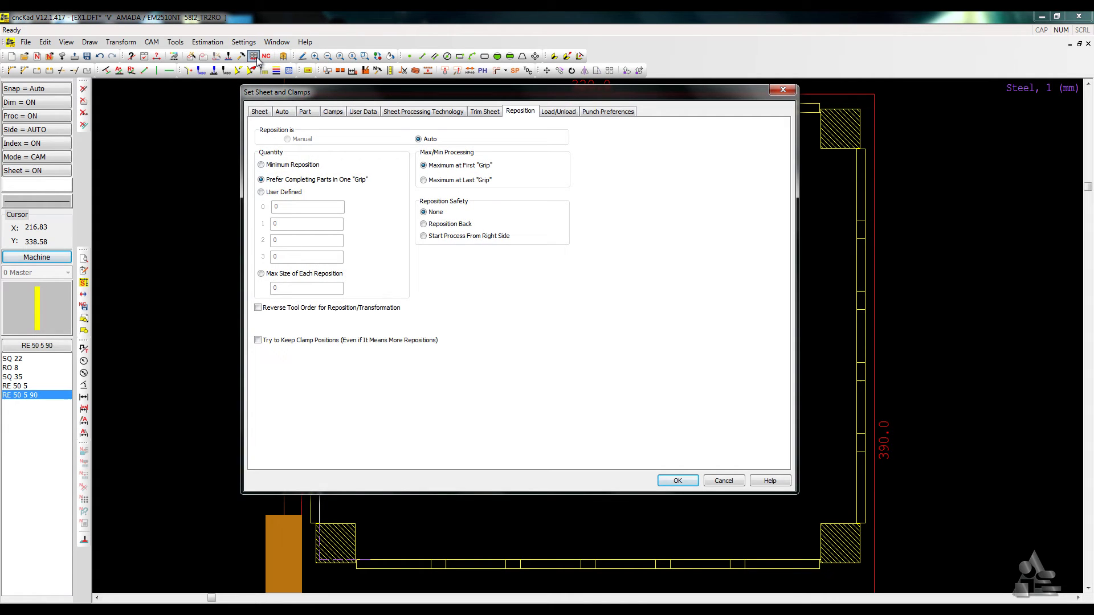
Step: Set the sheet size to X 1000 and Y 1000 for a 3×3 layout
click(262, 111)
text(1000)
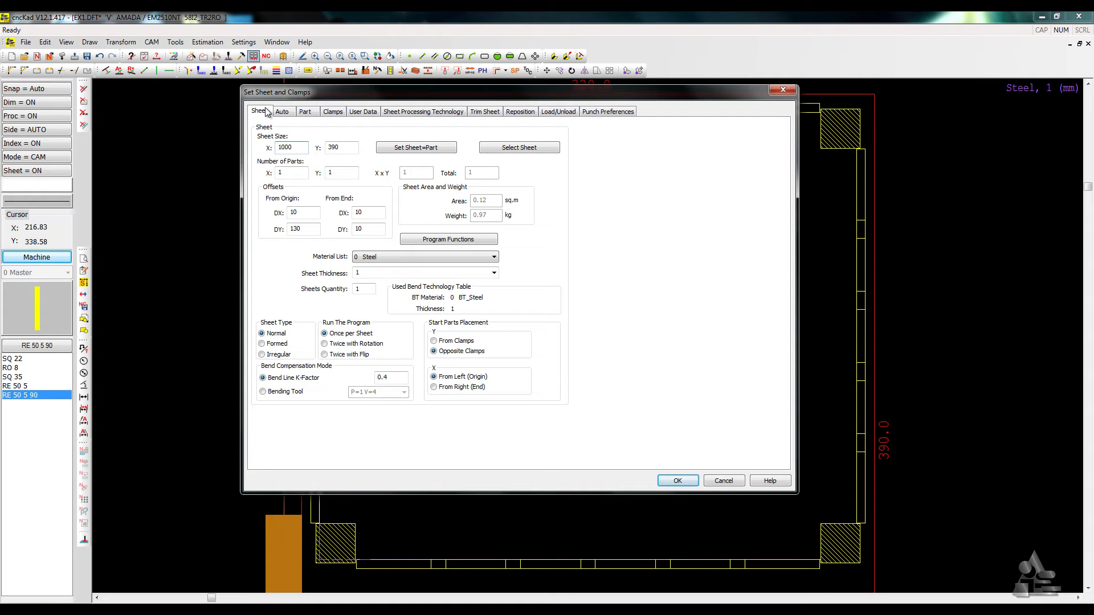
double_click(349, 147)
text(1000)
click(690, 480)
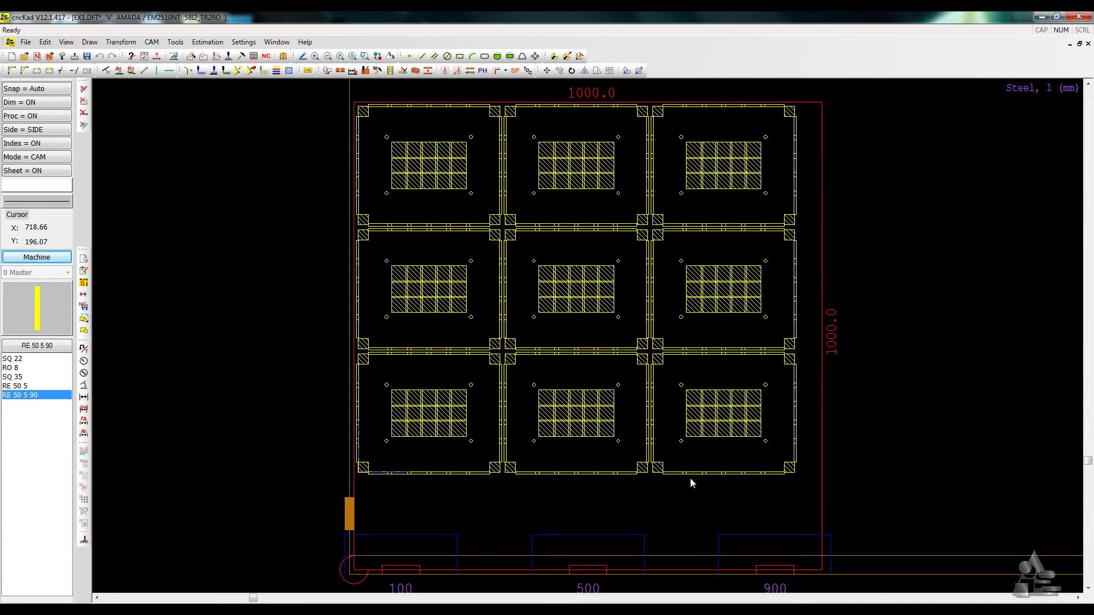
Step: Run the post-processor wizard through to Finish to generate Ex1.VNC
click(266, 56)
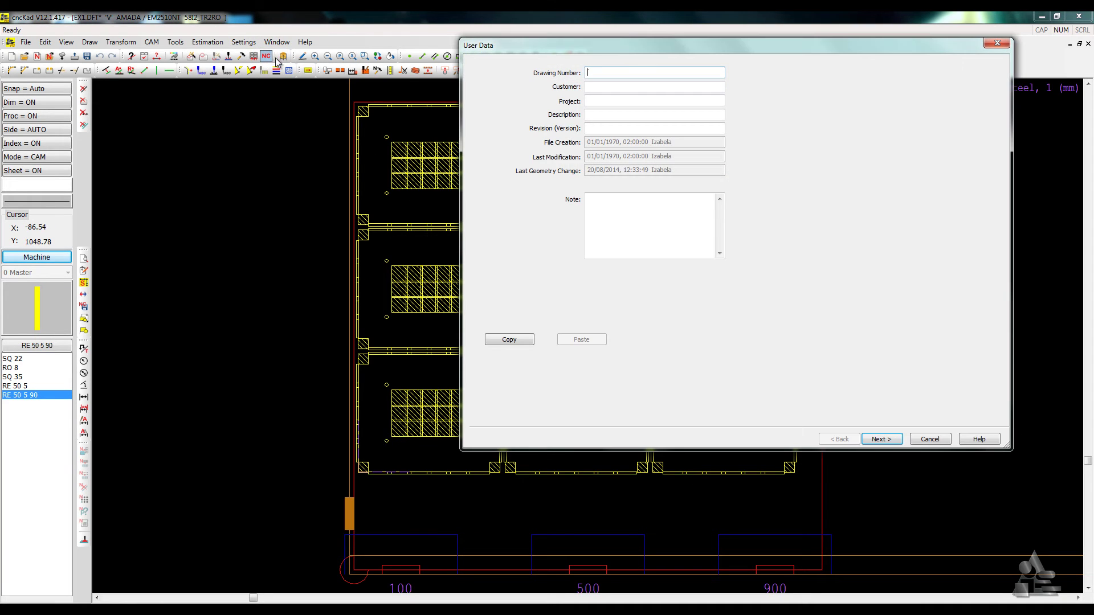
click(883, 439)
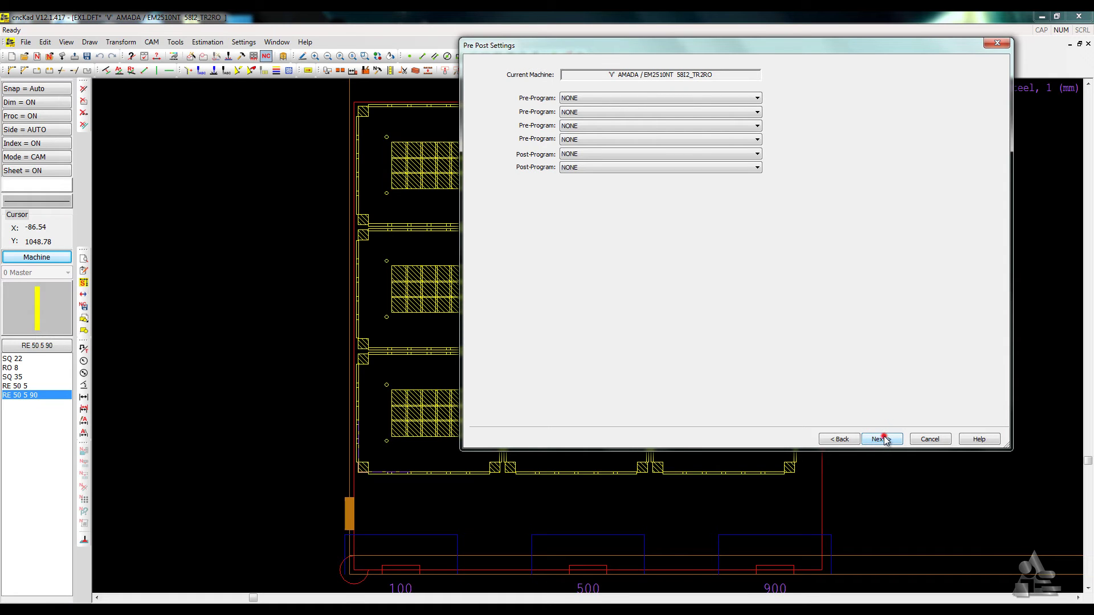
click(882, 439)
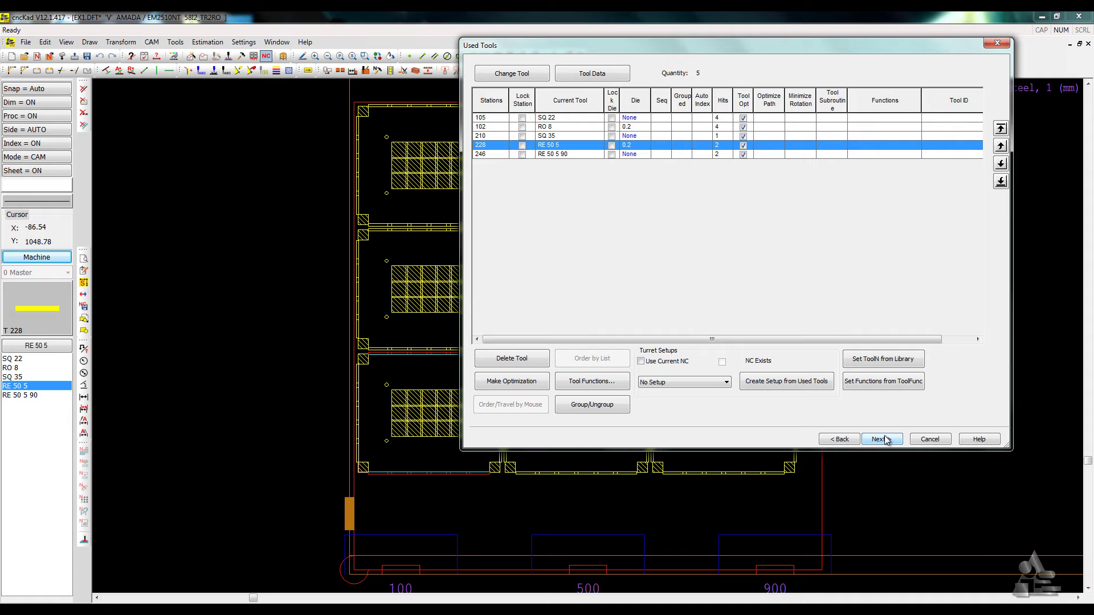
click(882, 440)
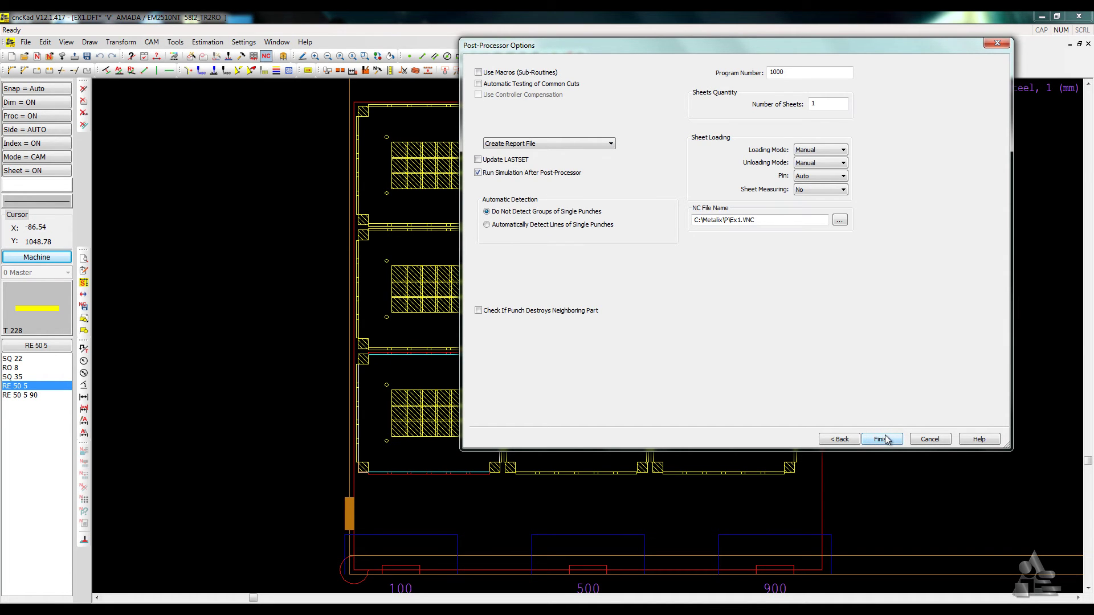
click(882, 440)
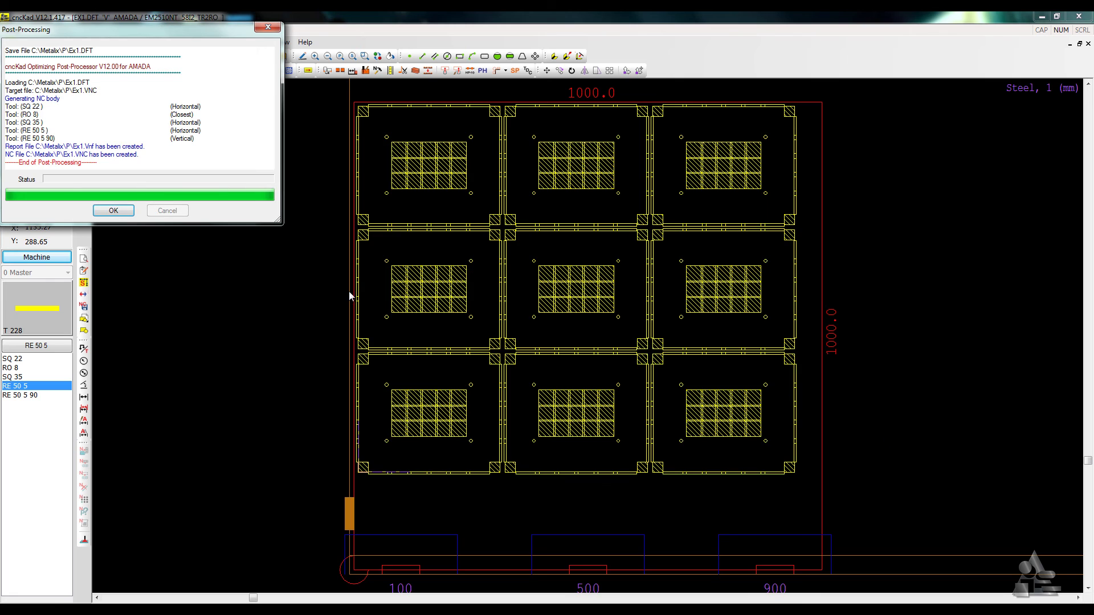
Step: Dismiss the report and play the Ex1.VNC simulation maximized at reduced speed
click(116, 216)
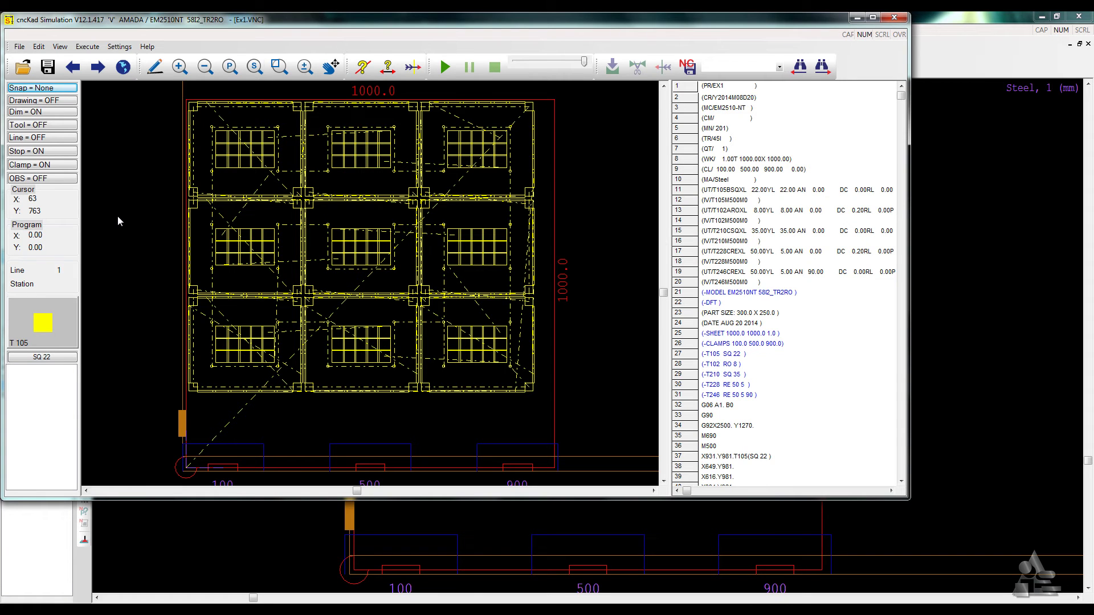
click(872, 18)
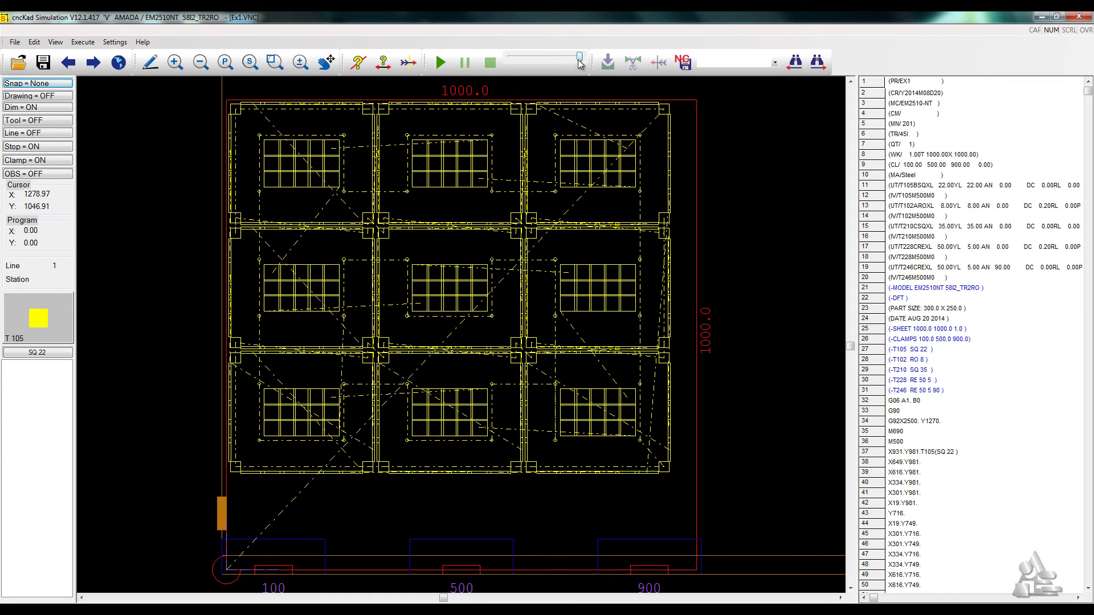
drag(578, 59, 568, 59)
click(438, 62)
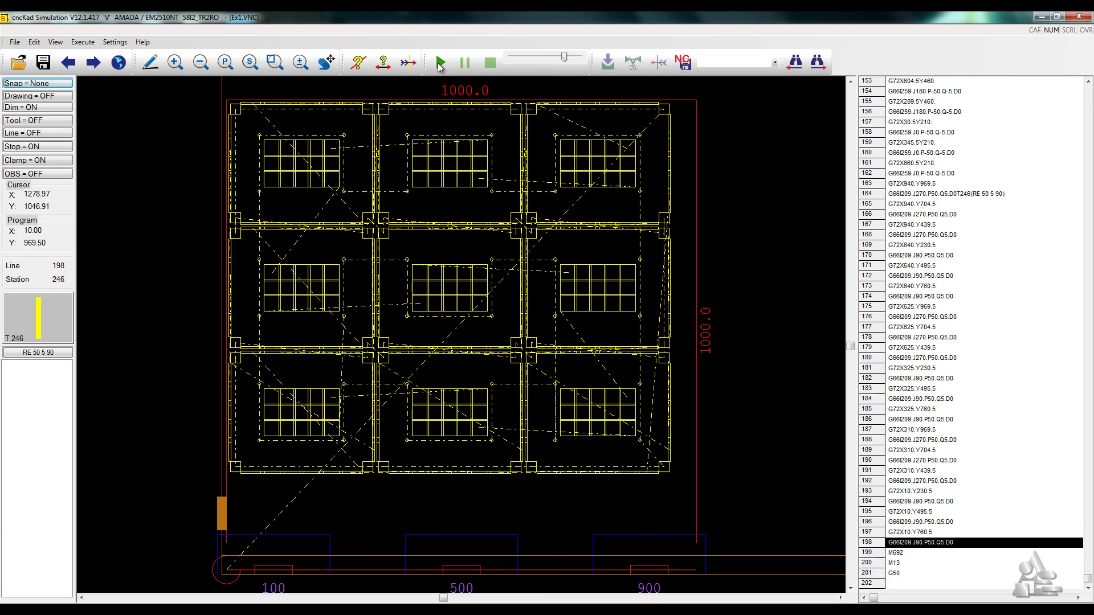
Step: Hide the rapid tool path, replay the simulation, and close it
click(55, 42)
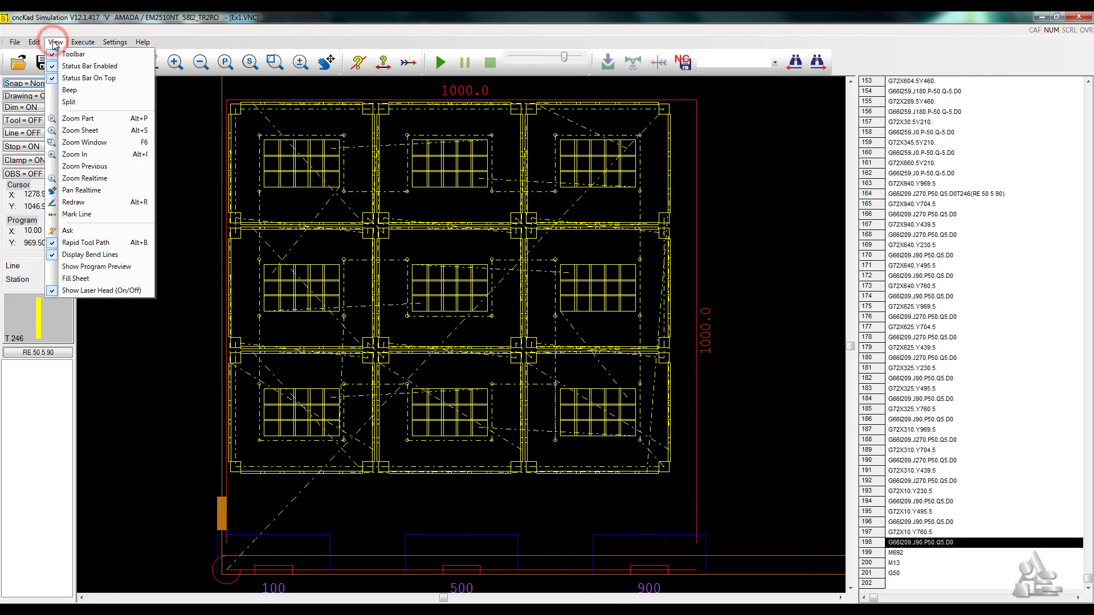
click(106, 243)
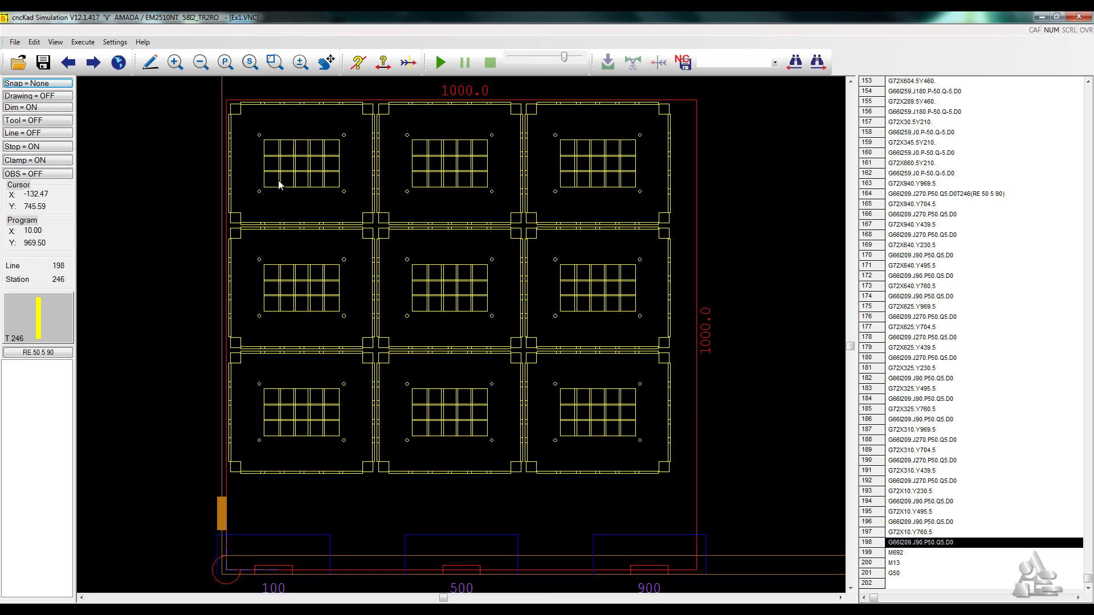
click(441, 63)
click(1079, 17)
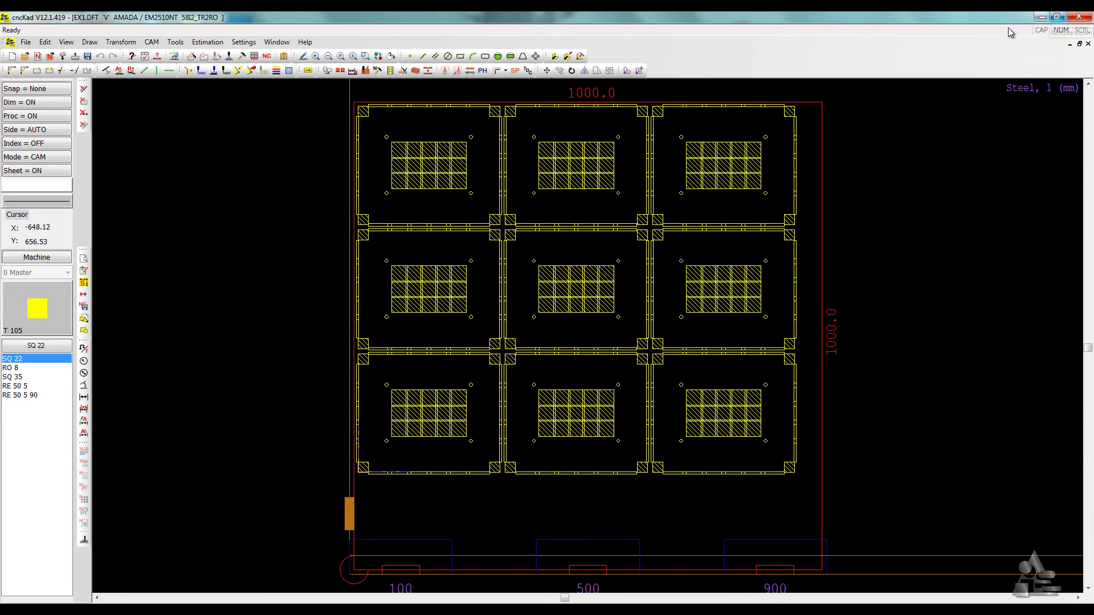
Step: In CAD mode, stretch the part's left side 25 mm to the left
click(353, 56)
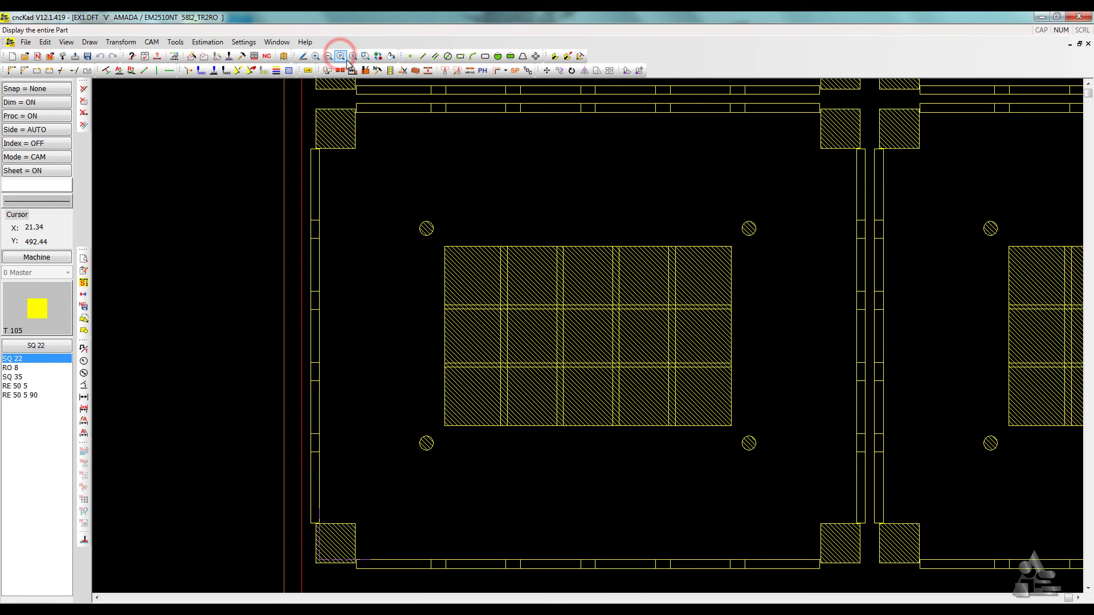
click(597, 70)
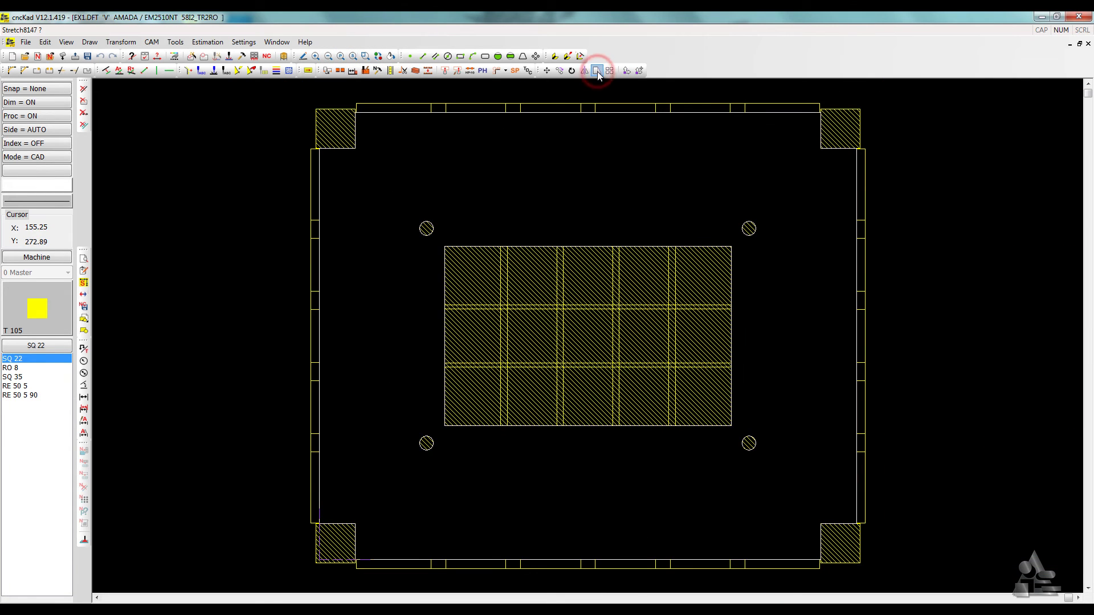
click(290, 95)
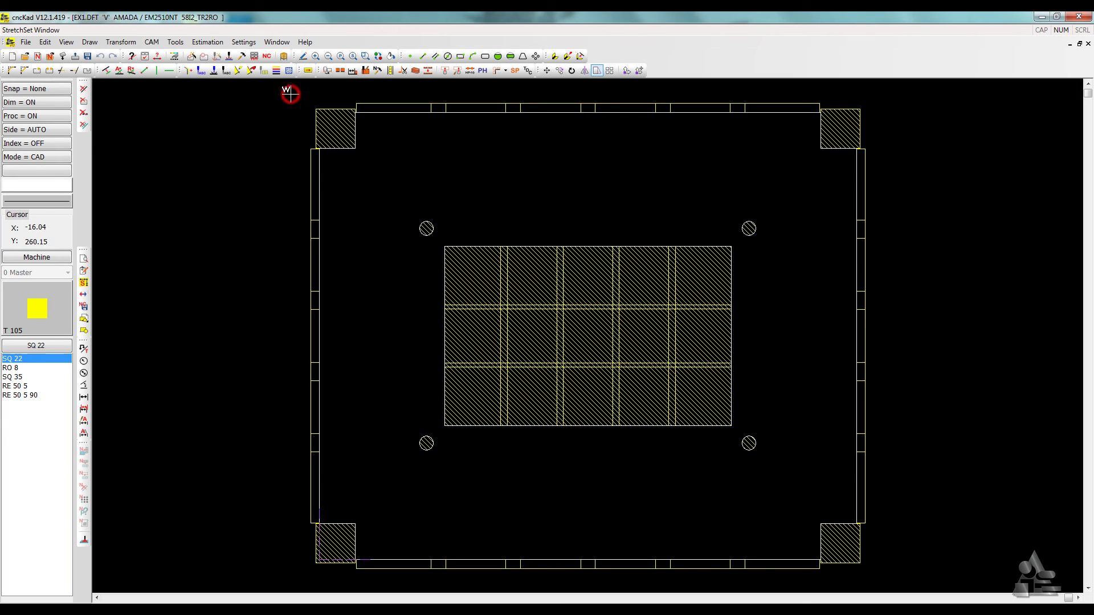
click(375, 573)
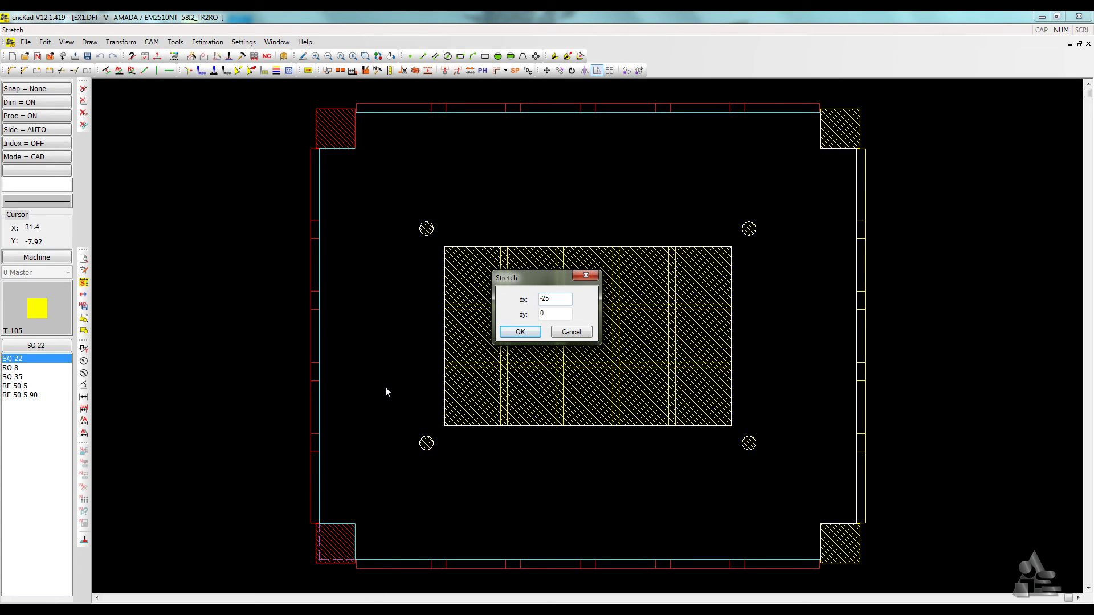
click(521, 331)
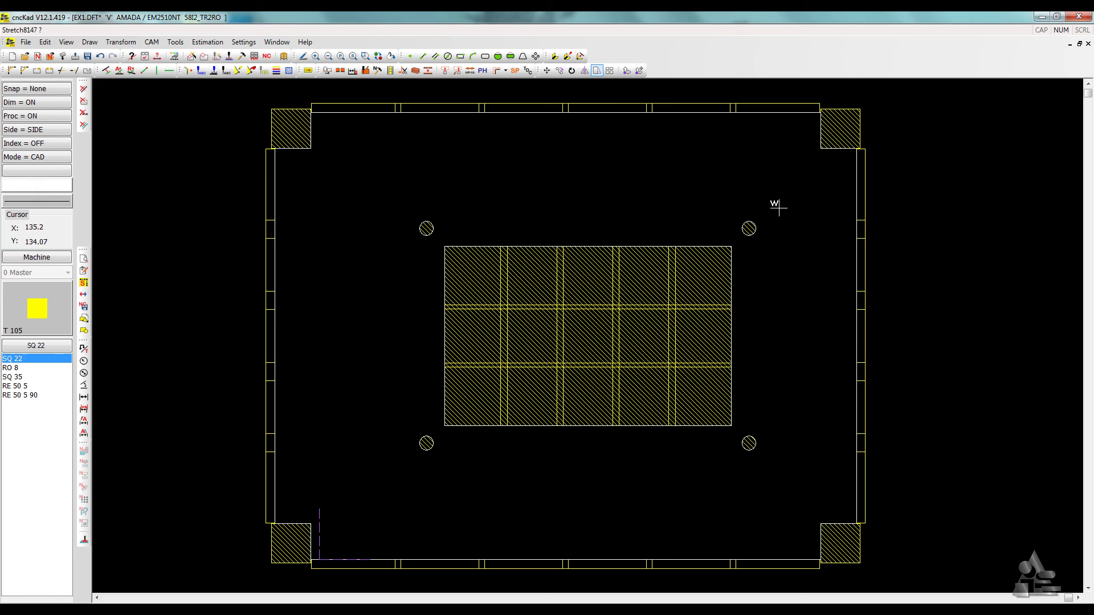
Step: Stretch the part's right side 25 mm to the right
click(892, 84)
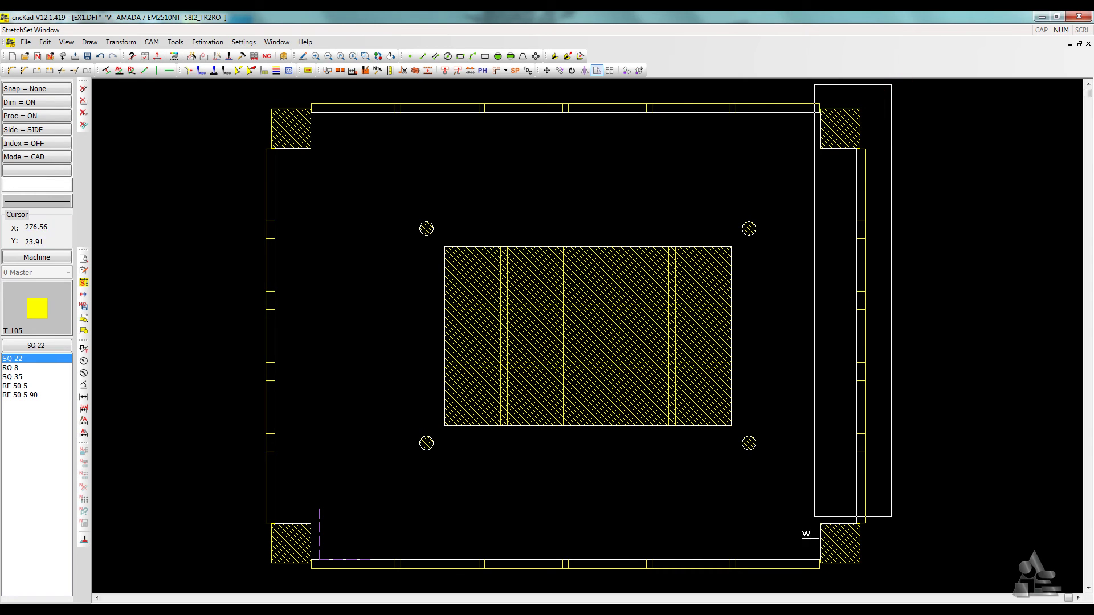
click(797, 584)
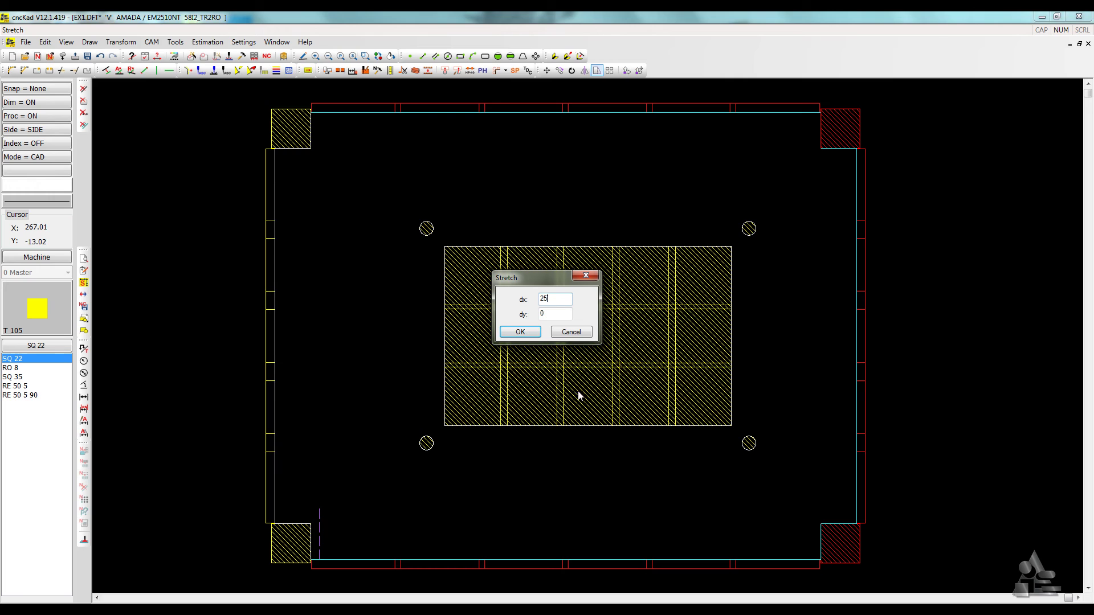
click(535, 337)
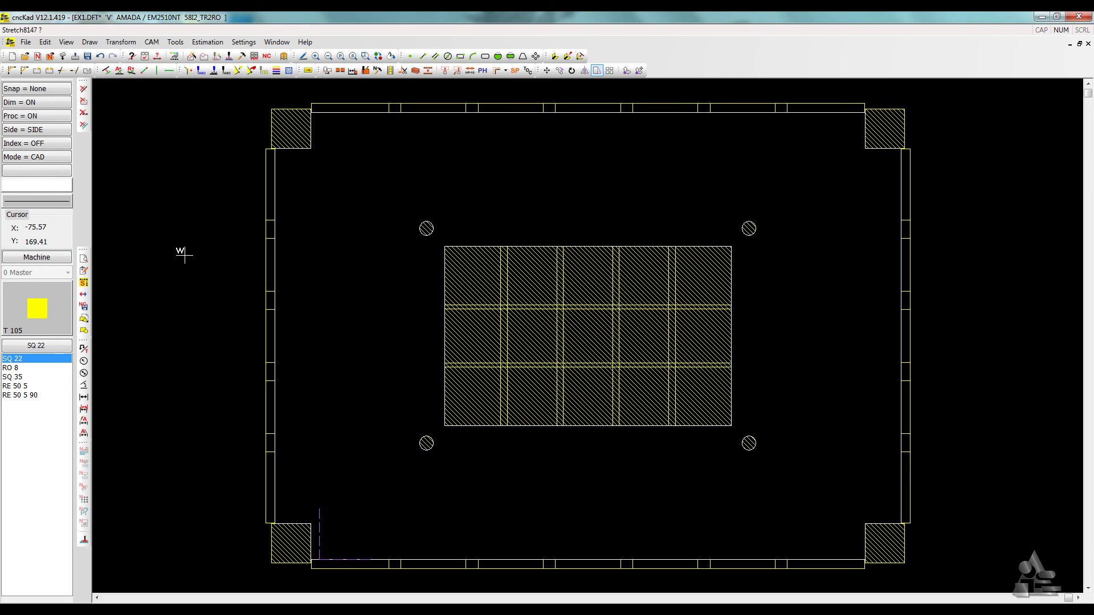
key(Escape)
Step: Set the sheet to 1100 × 1000 with 15 mm From Origin and From End offsets
click(353, 57)
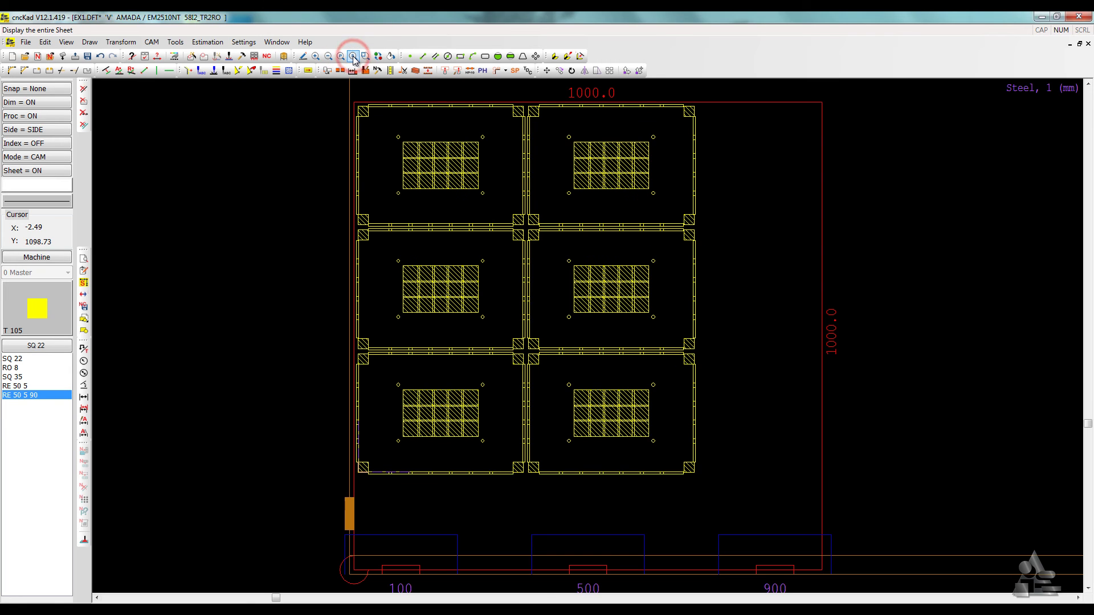
click(254, 57)
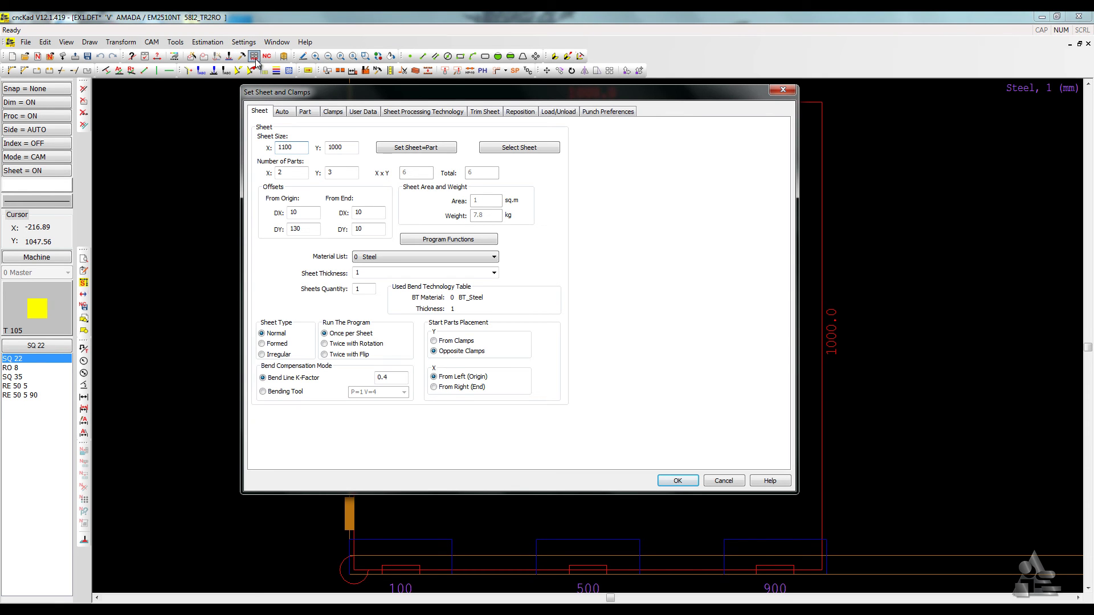
double_click(305, 211)
text(15)
double_click(366, 213)
double_click(376, 228)
text(15)
click(678, 480)
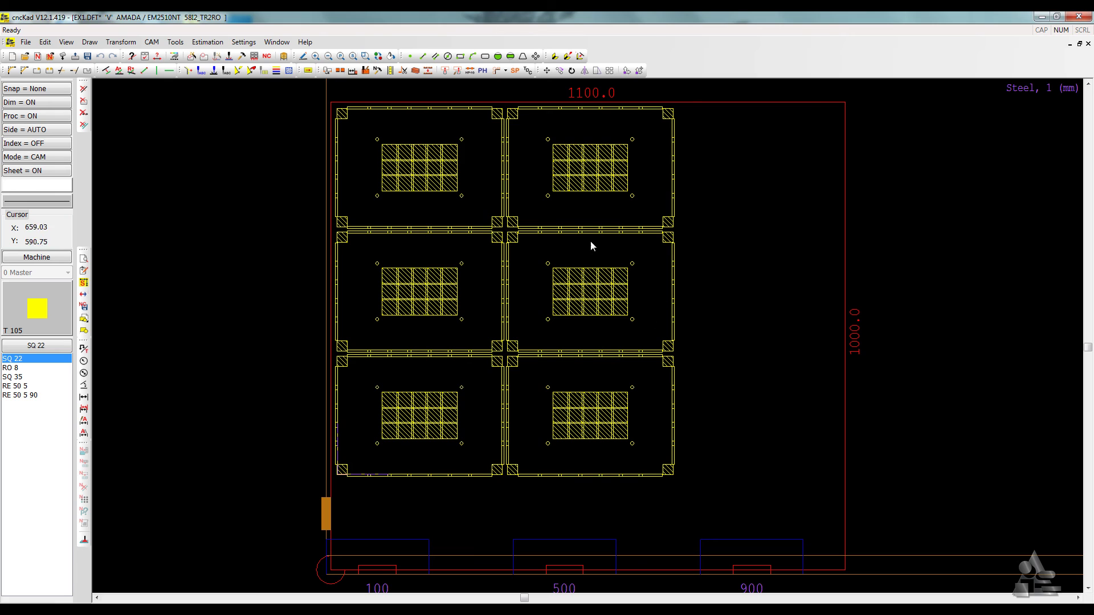
Step: Apply common cuts using the right vertical and bottom horizontal edges
click(390, 71)
click(313, 283)
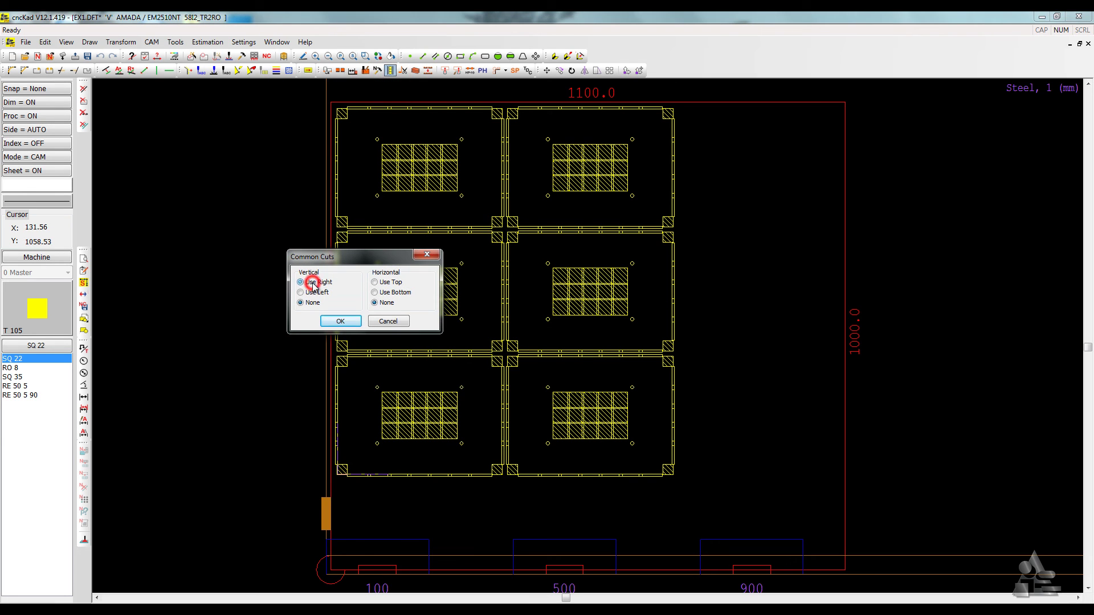
click(386, 292)
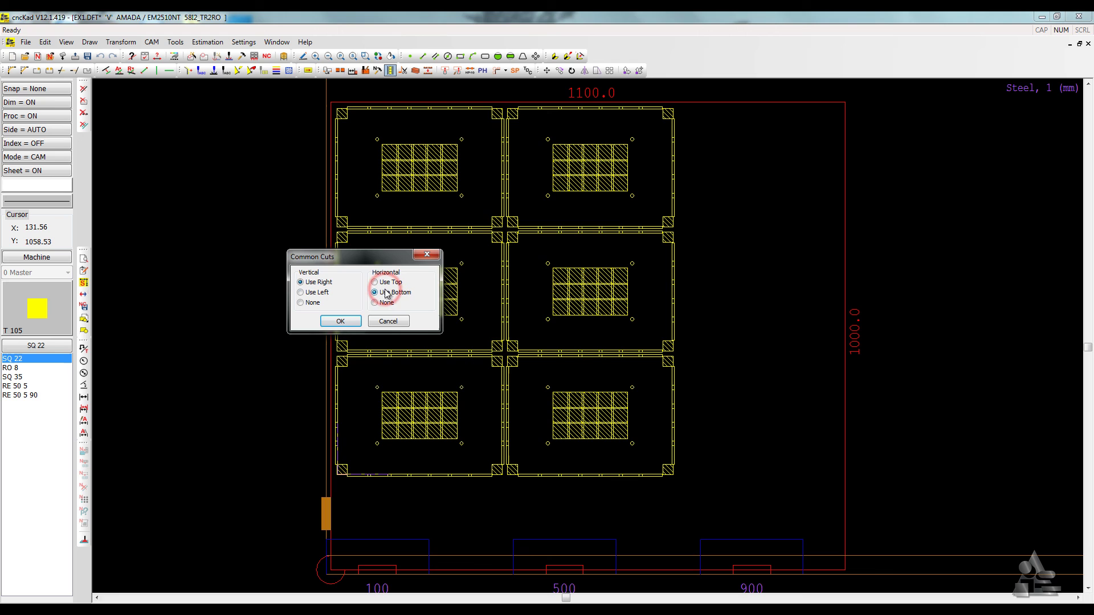
click(341, 322)
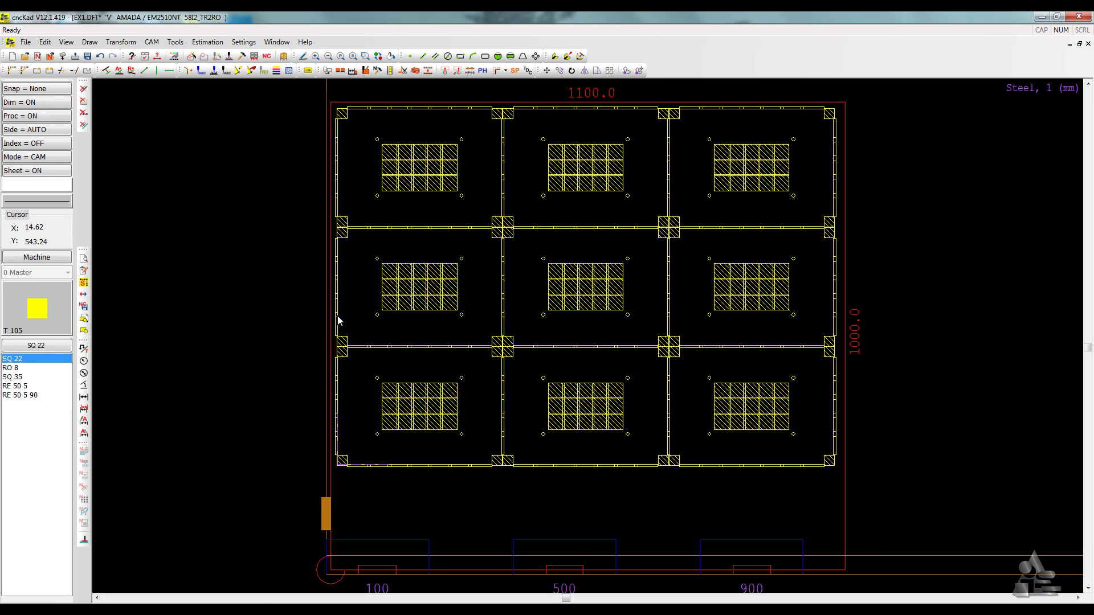
Step: Regenerate Ex1.VNC through the NC wizard and dismiss the post-processing report
click(267, 57)
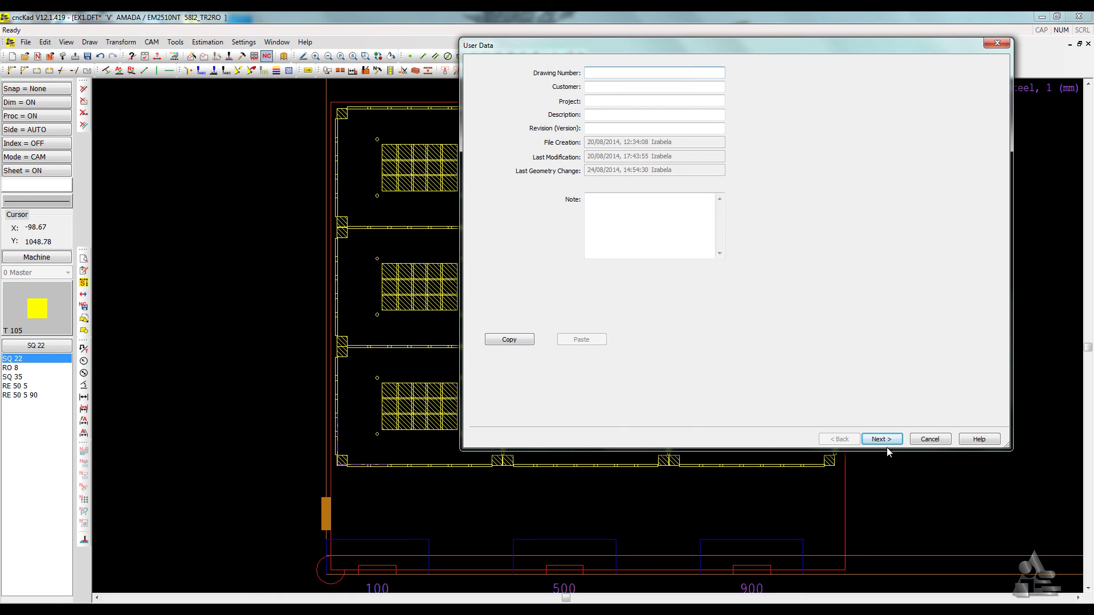
click(883, 441)
click(883, 441)
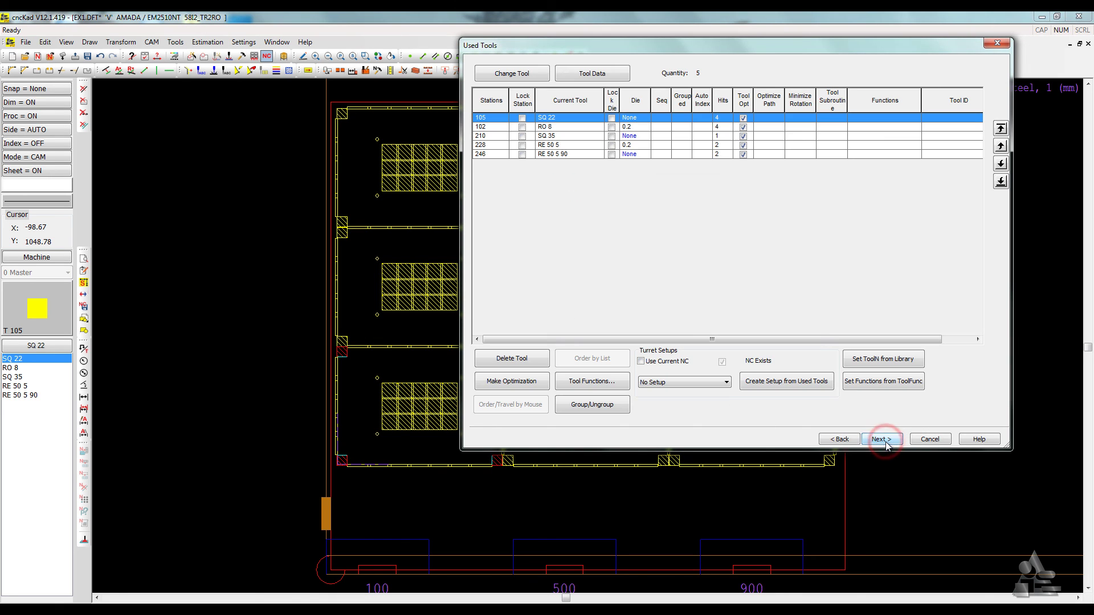
click(884, 441)
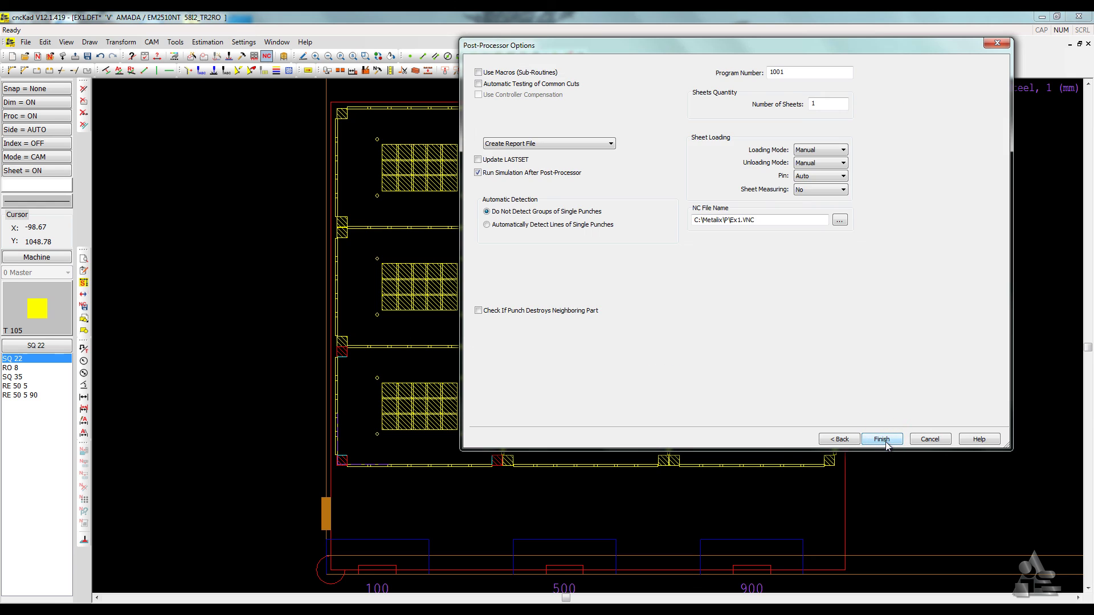
click(884, 441)
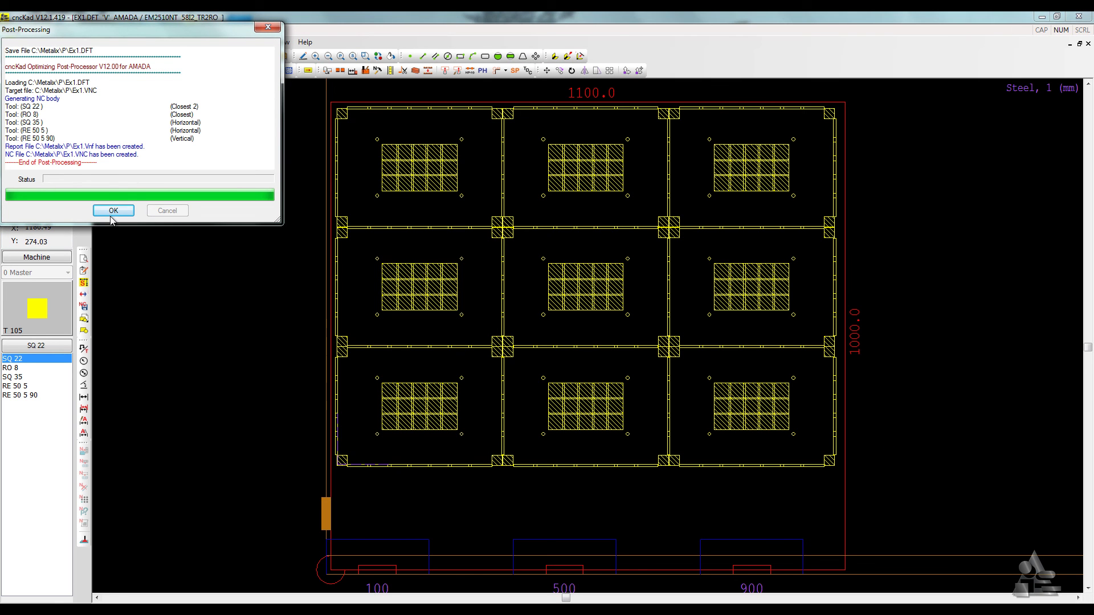
click(112, 213)
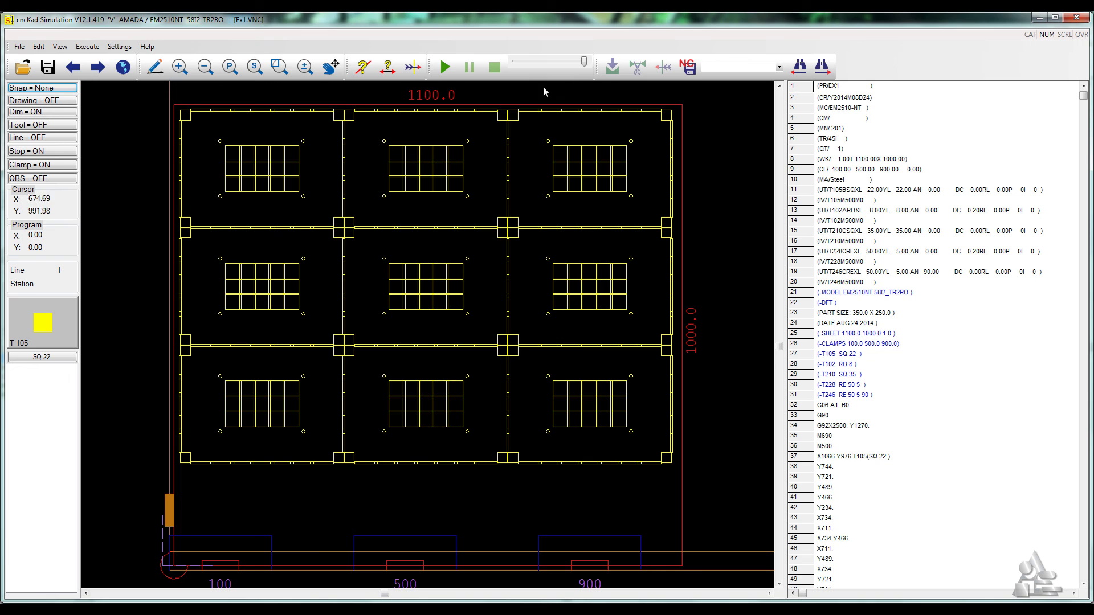
Step: Play the nine-part punching simulation at reduced speed, then close it
drag(584, 62, 570, 62)
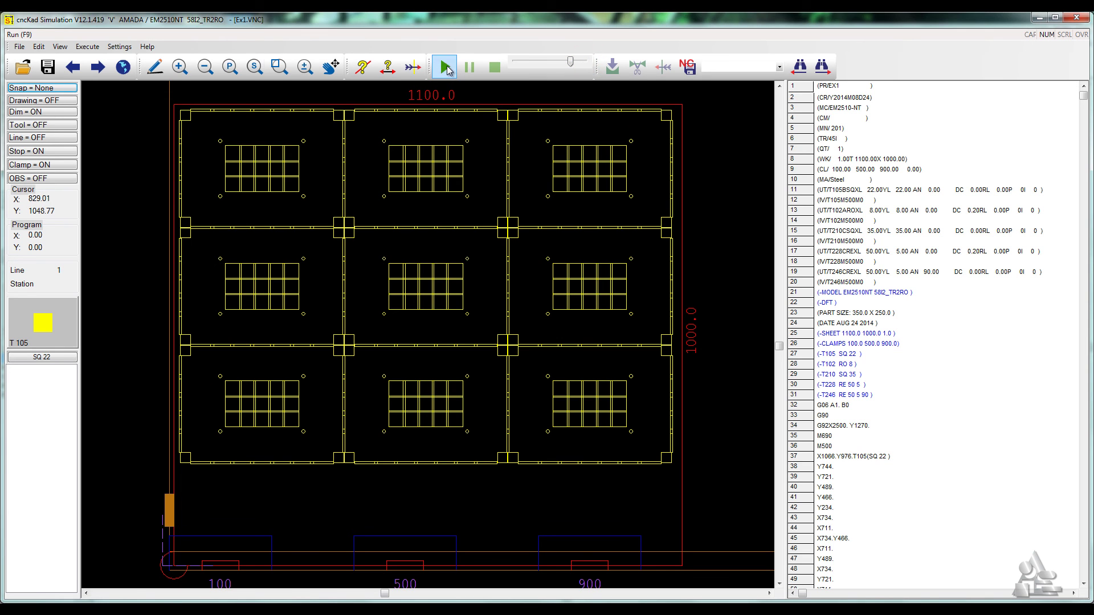
click(446, 67)
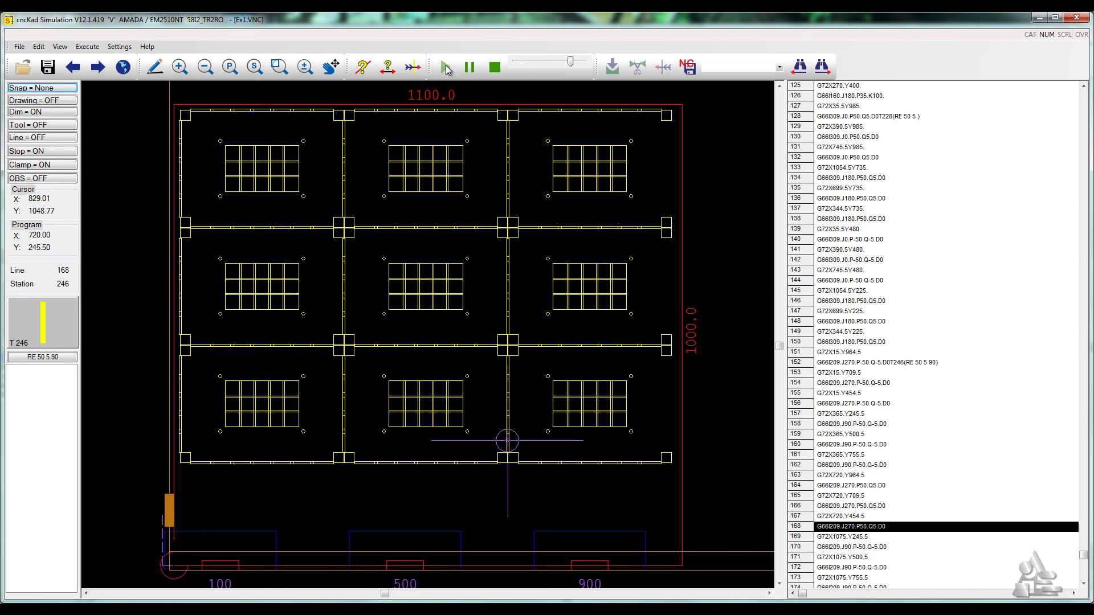
click(1074, 18)
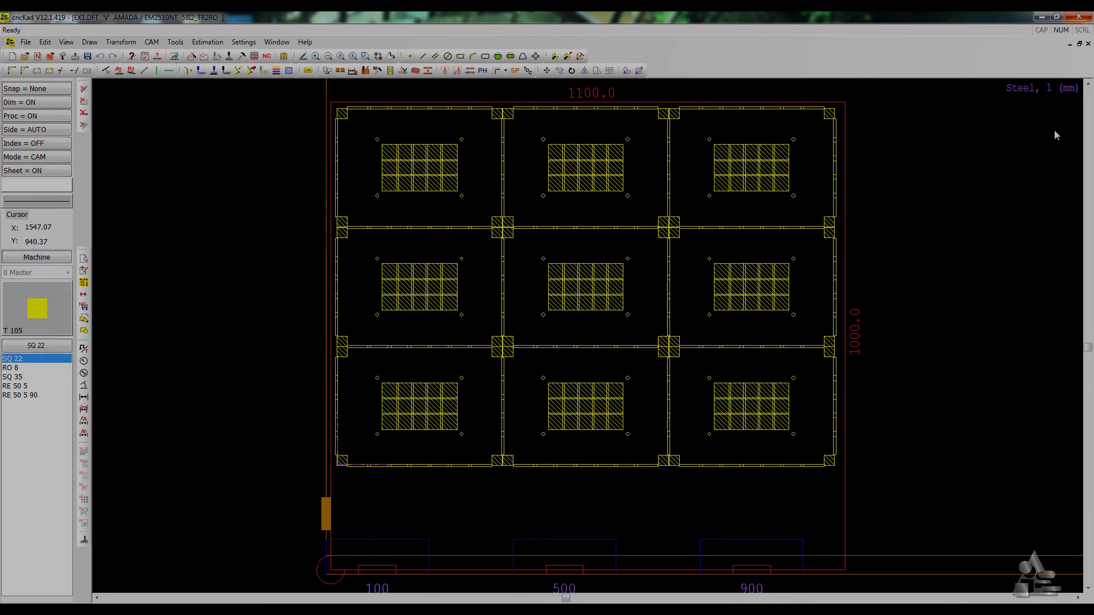